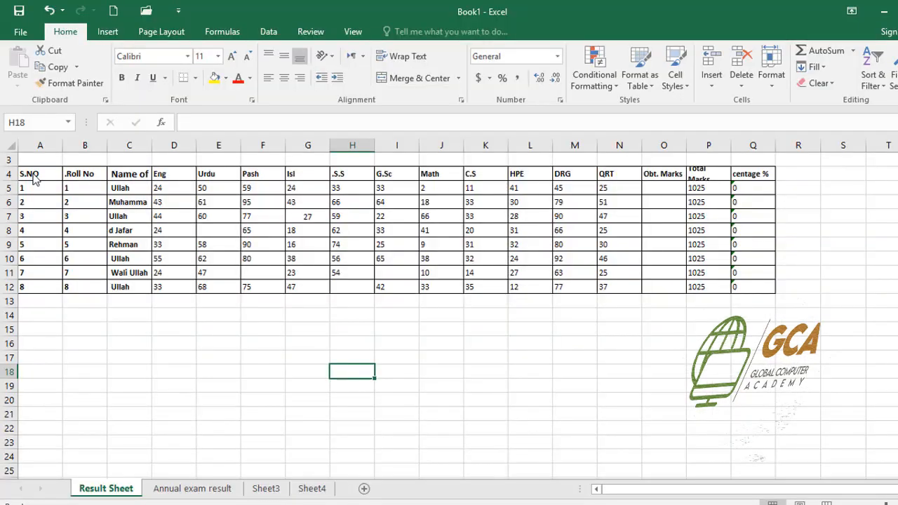
# - Try a row height of 20 on the student table A4:Q12, then undo it
pyautogui.click(35, 180)
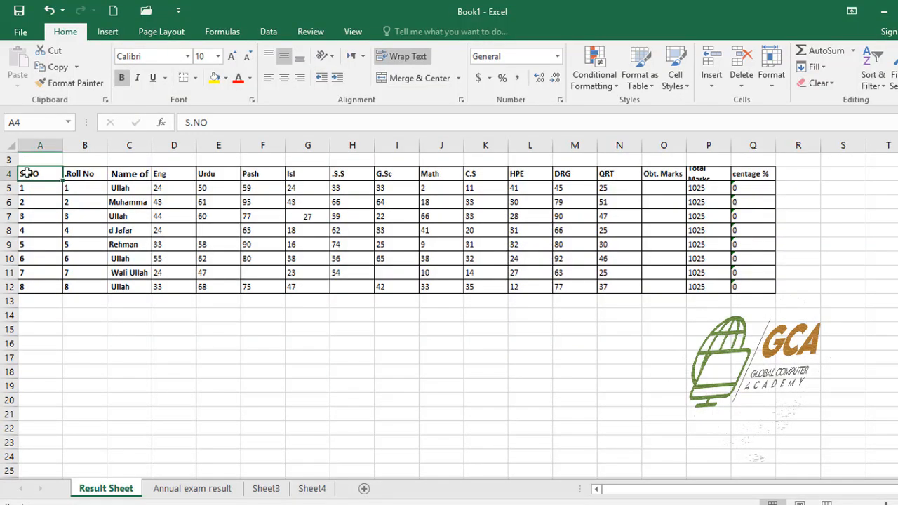
pyautogui.moveTo(203, 257); pyautogui.dragTo(762, 289)
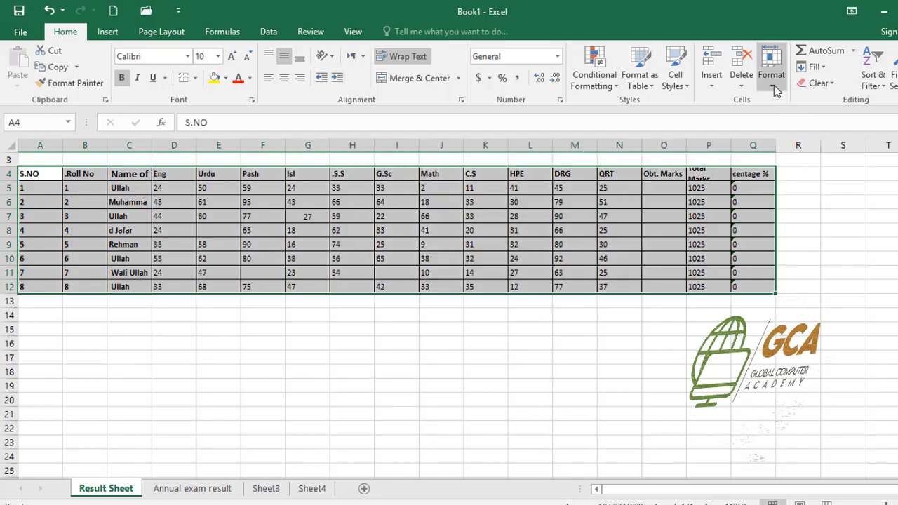
pyautogui.click(772, 85)
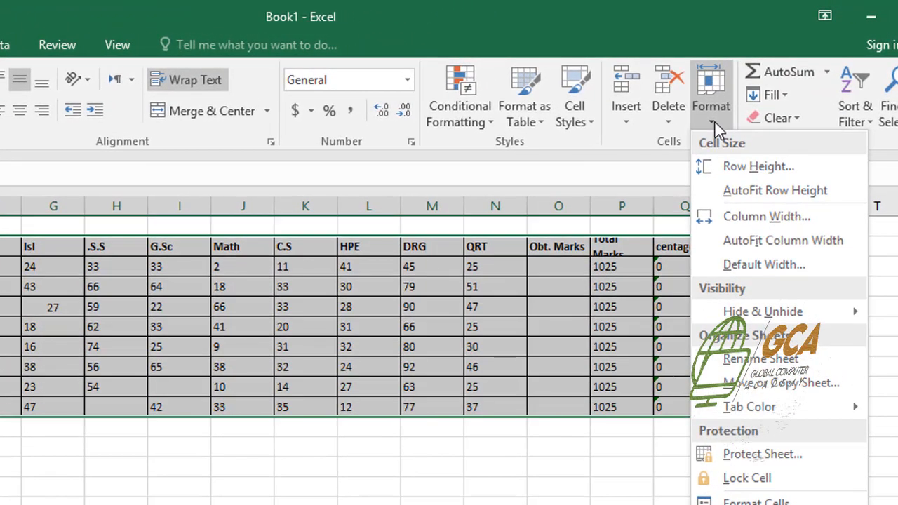
pyautogui.click(762, 168)
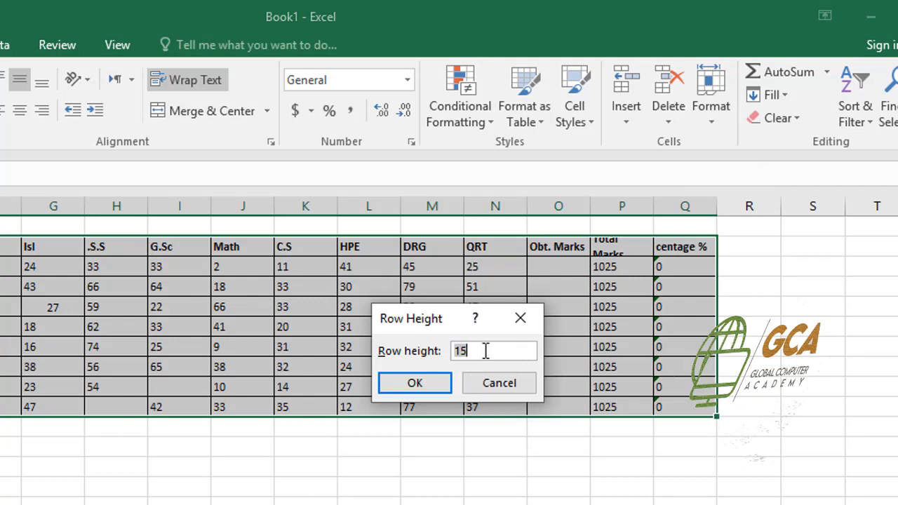
pyautogui.write('20')
pyautogui.click(423, 384)
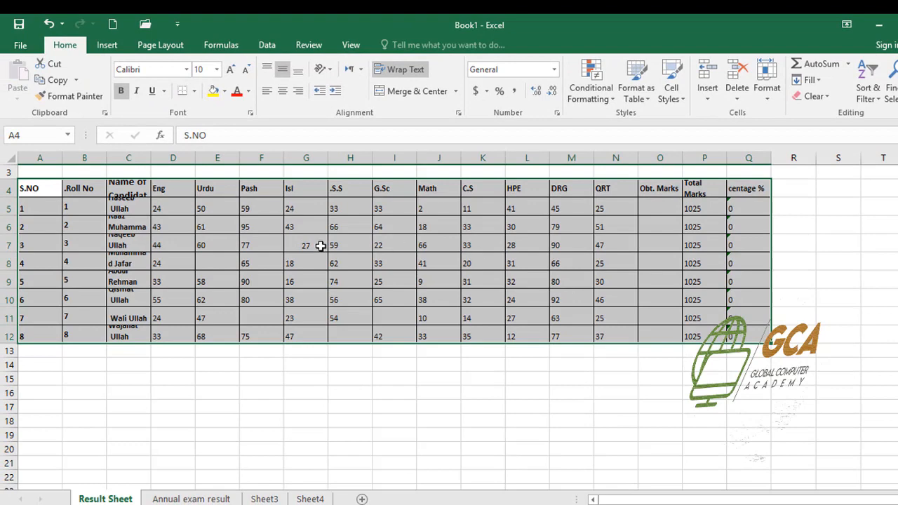
pyautogui.hotkey('ctrl', 'z')
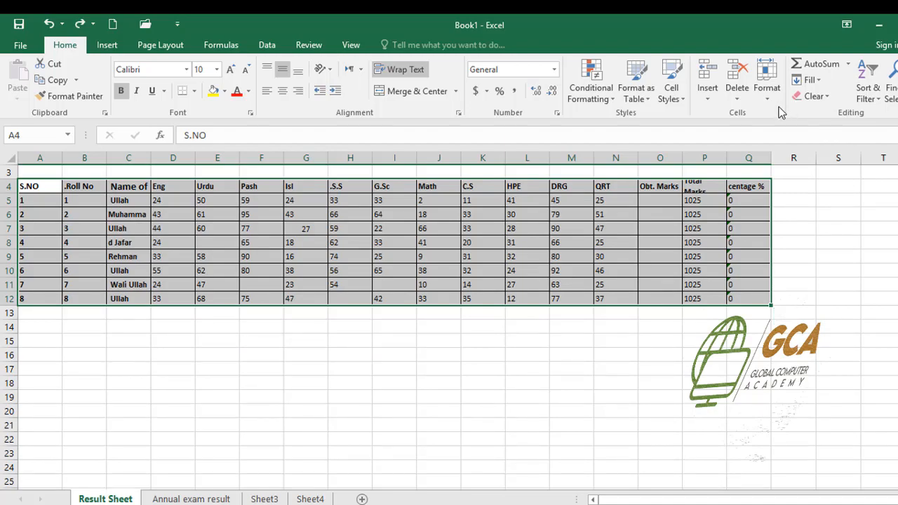
# - Change the width of columns A through Q from 8.29 to 15, then undo it
pyautogui.click(331, 367)
pyautogui.moveTo(50, 159); pyautogui.dragTo(722, 176)
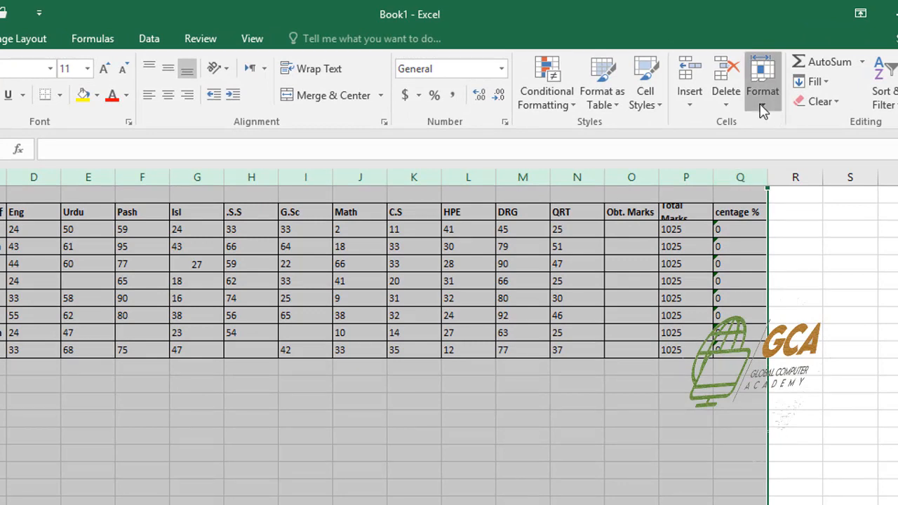
pyautogui.click(763, 105)
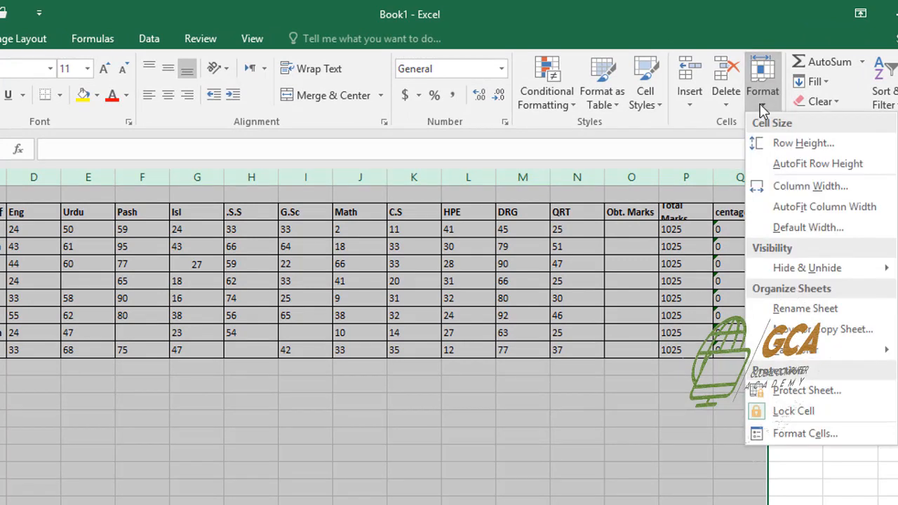
pyautogui.moveTo(807, 268)
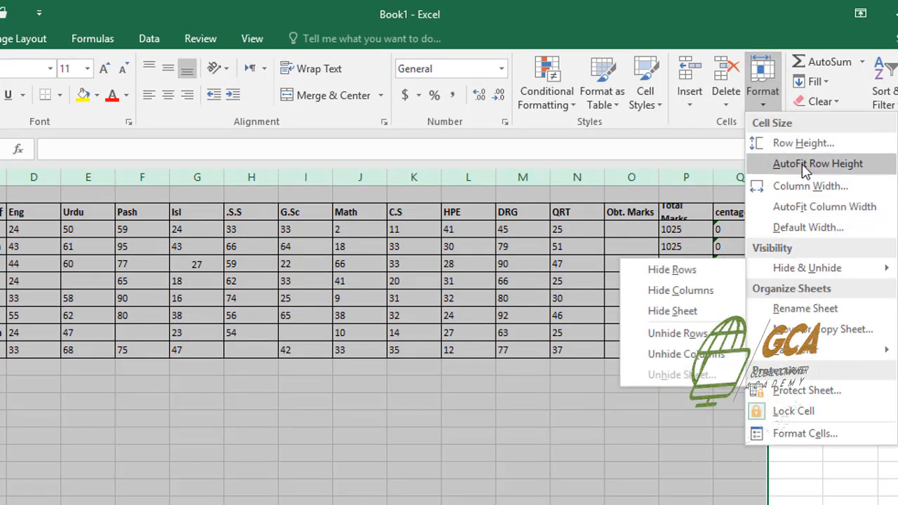
pyautogui.click(810, 186)
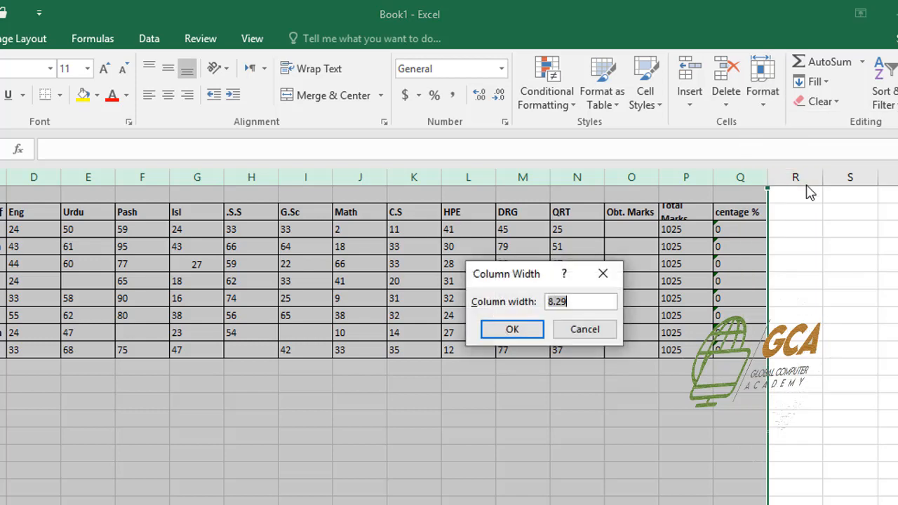
pyautogui.click(578, 306)
pyautogui.moveTo(575, 300); pyautogui.dragTo(535, 300)
pyautogui.write('15')
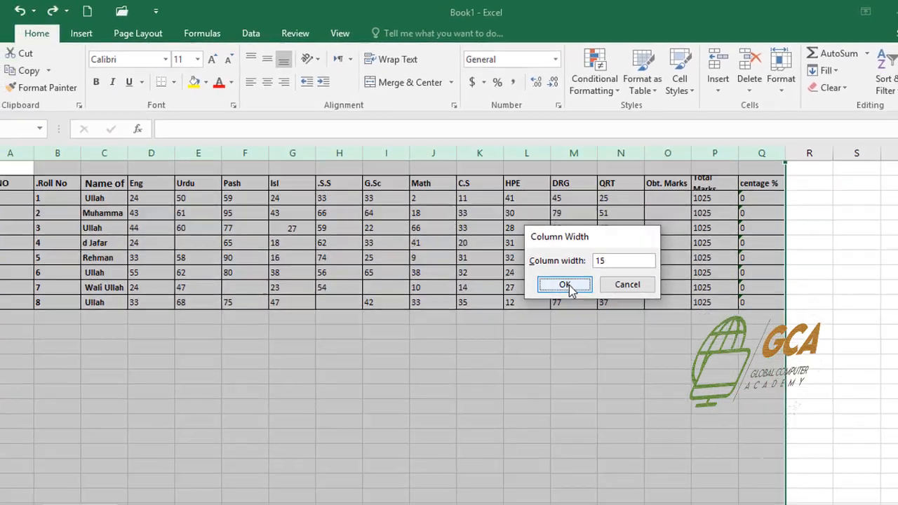
pyautogui.click(513, 329)
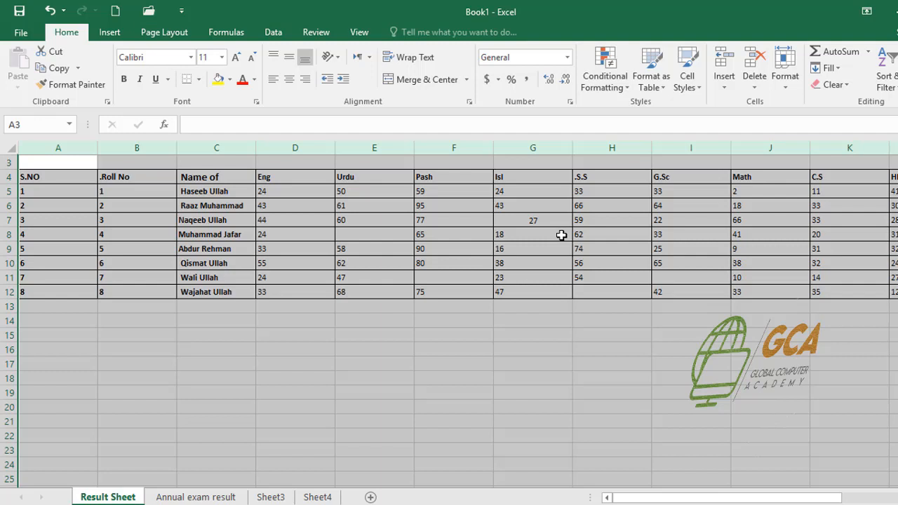
pyautogui.hotkey('ctrl', 'z')
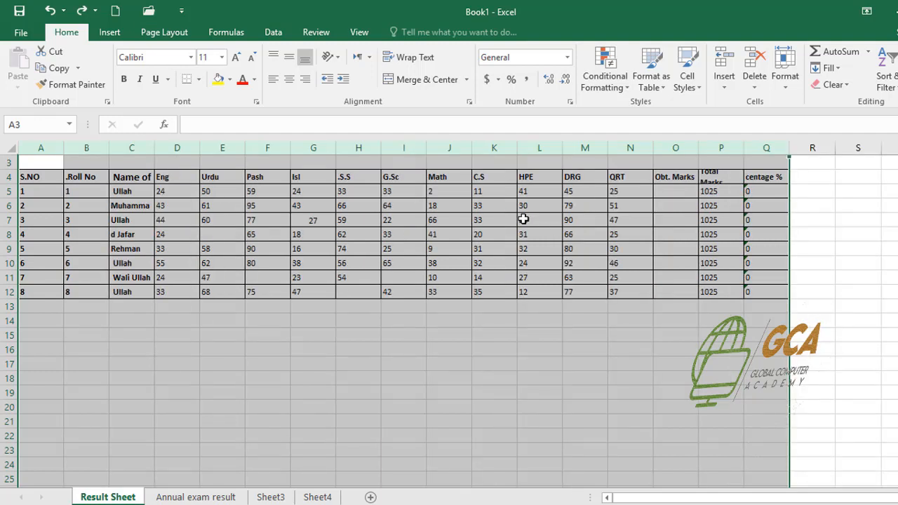
# - Hide the student table rows, then unhide them
pyautogui.click(786, 87)
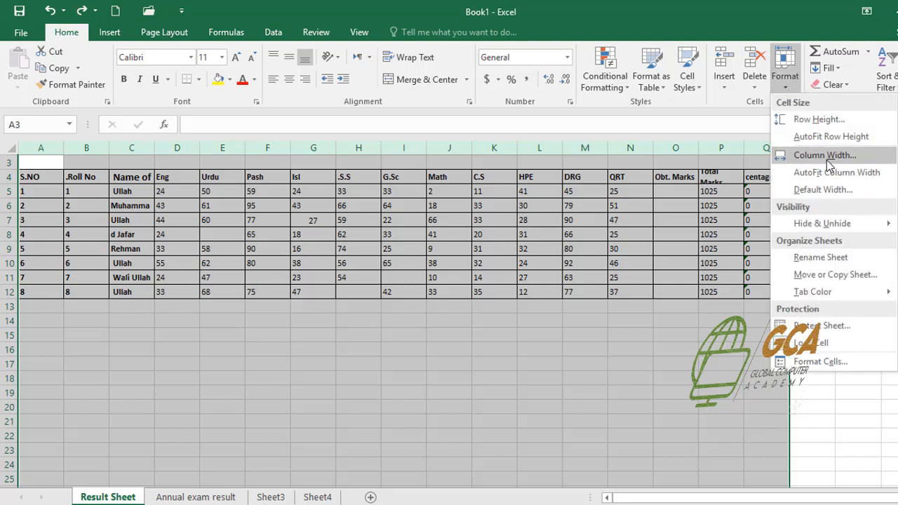
pyautogui.moveTo(832, 223)
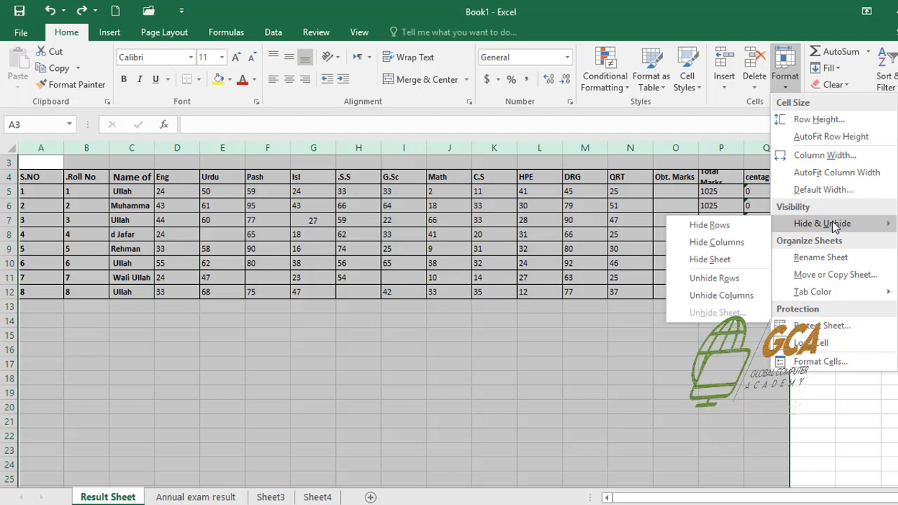
pyautogui.click(548, 275)
pyautogui.click(547, 275)
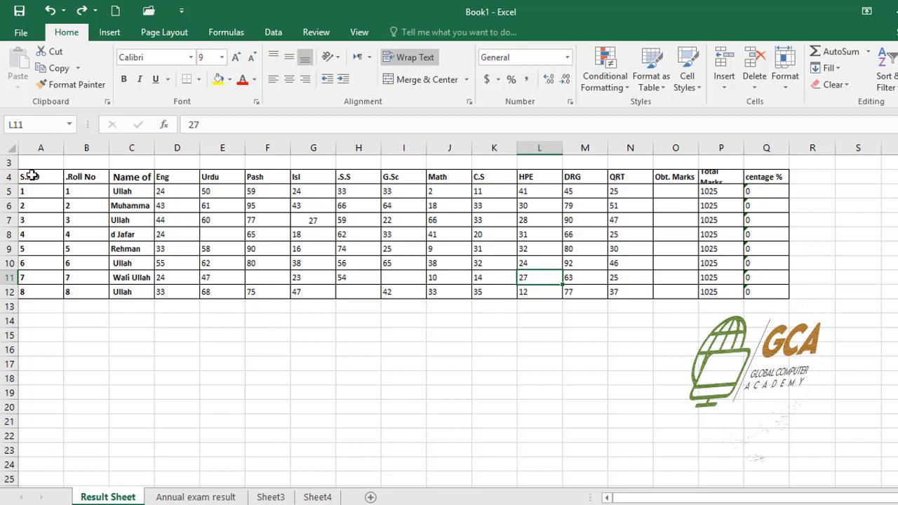
pyautogui.moveTo(8, 176); pyautogui.dragTo(6, 293)
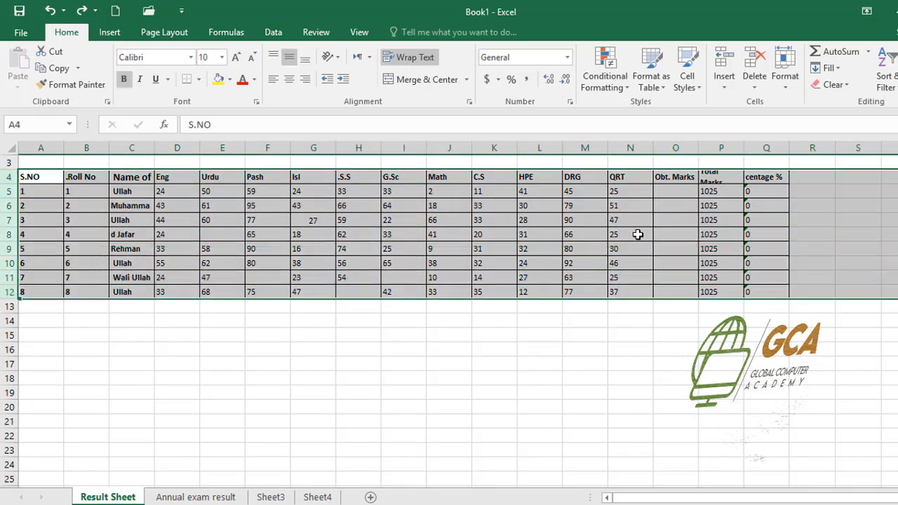
pyautogui.click(785, 78)
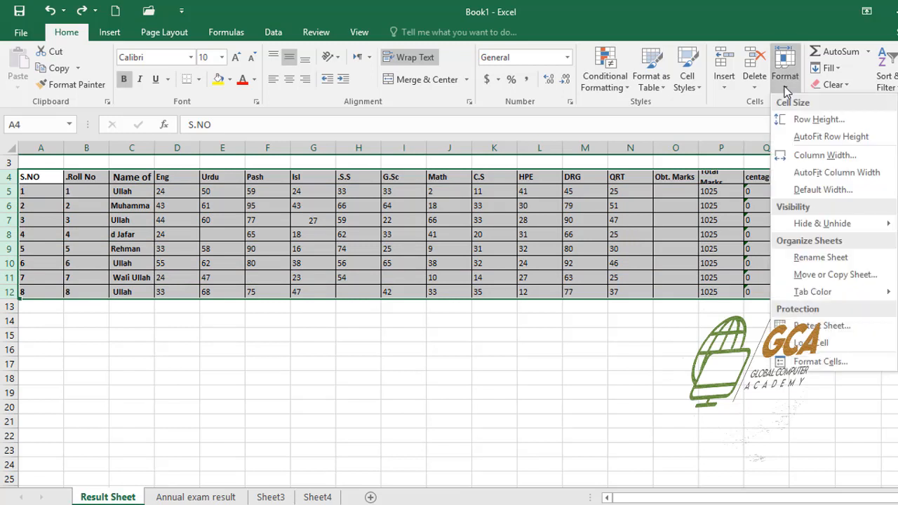
pyautogui.moveTo(805, 225)
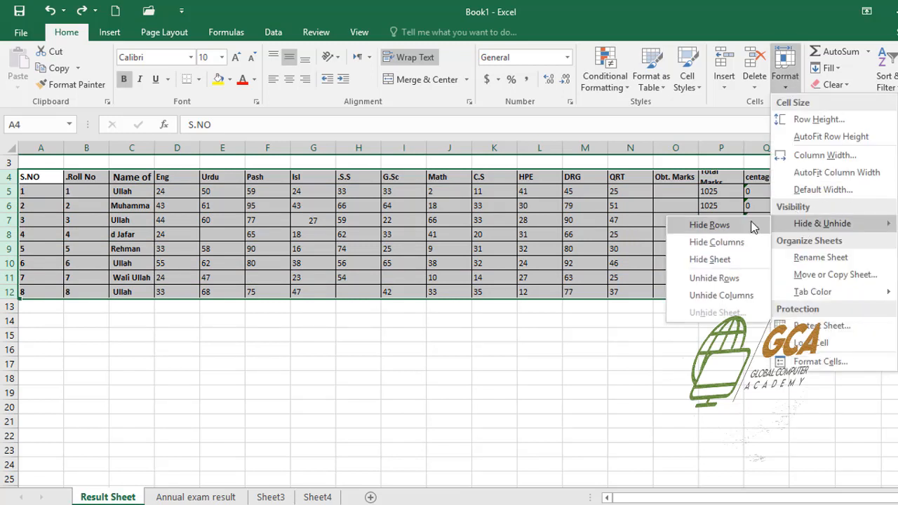
pyautogui.click(731, 228)
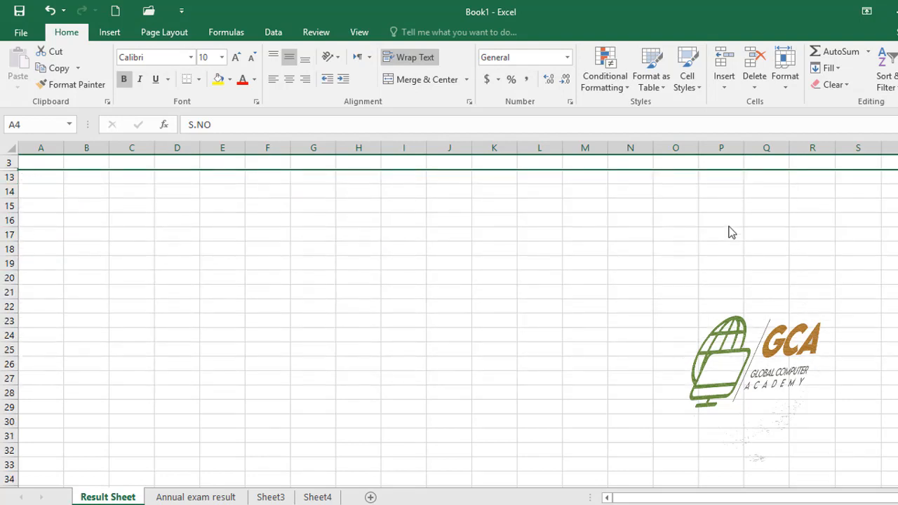
pyautogui.click(787, 83)
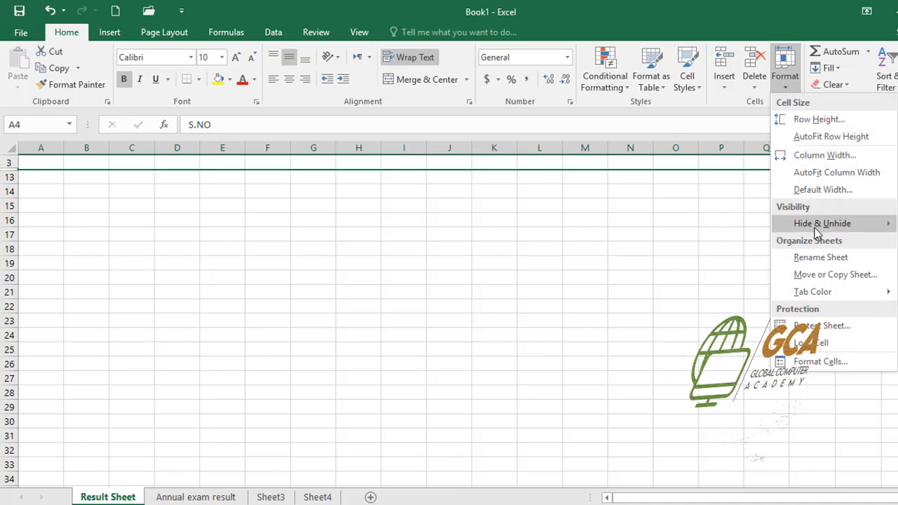
pyautogui.moveTo(813, 228)
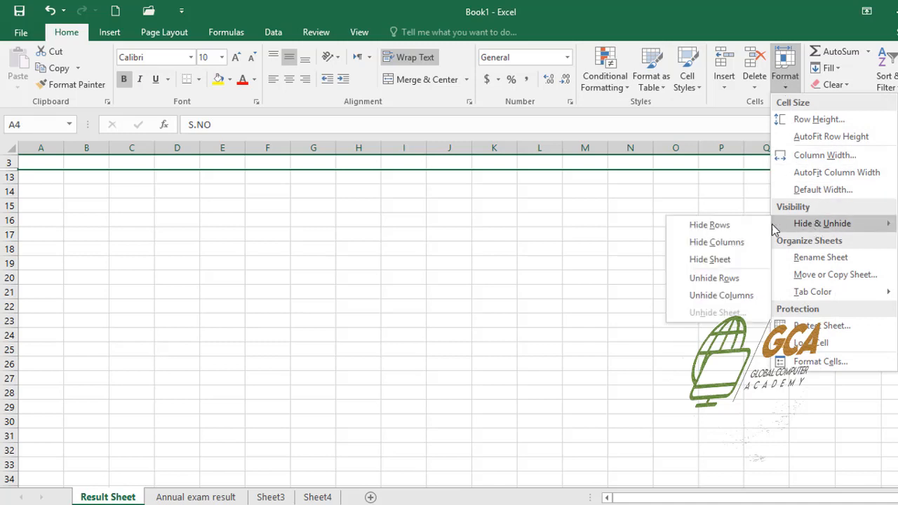
pyautogui.click(725, 278)
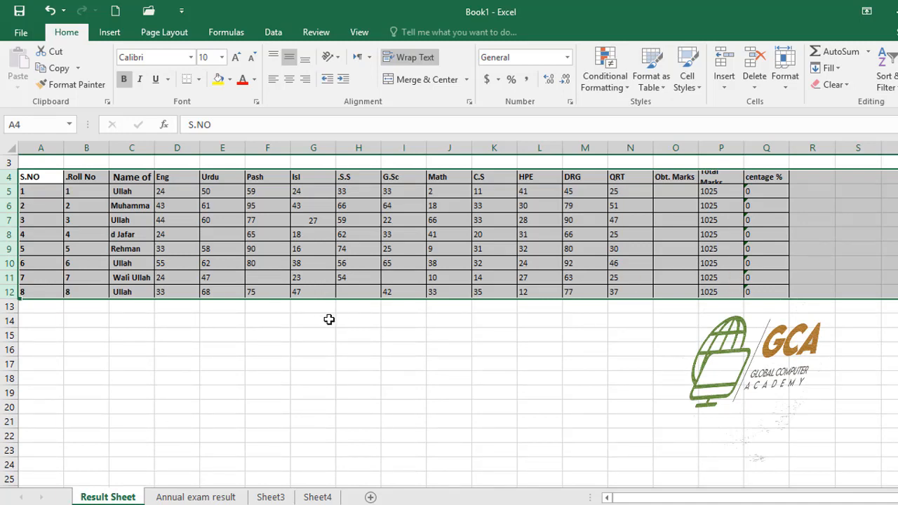
# - Hide columns A–K of the result table, then unhide them
pyautogui.click(788, 89)
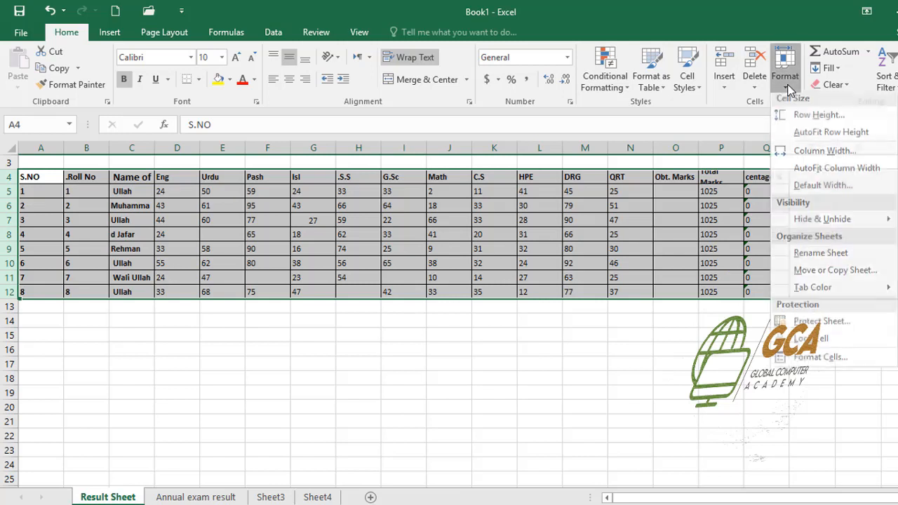
pyautogui.moveTo(820, 231)
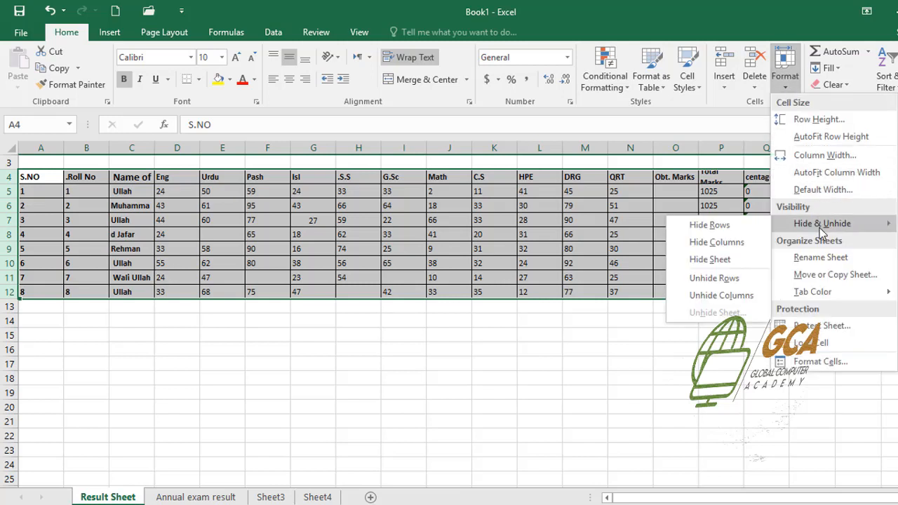
pyautogui.click(406, 367)
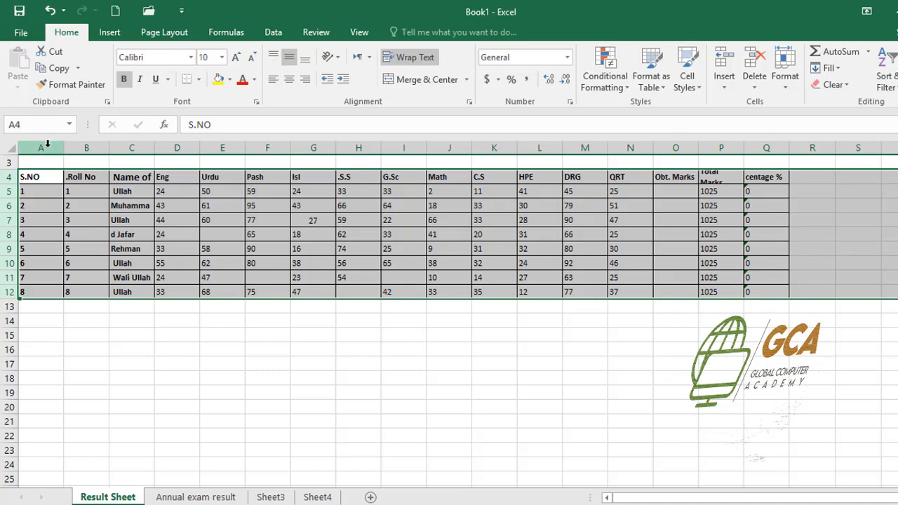
pyautogui.moveTo(47, 144); pyautogui.dragTo(511, 160)
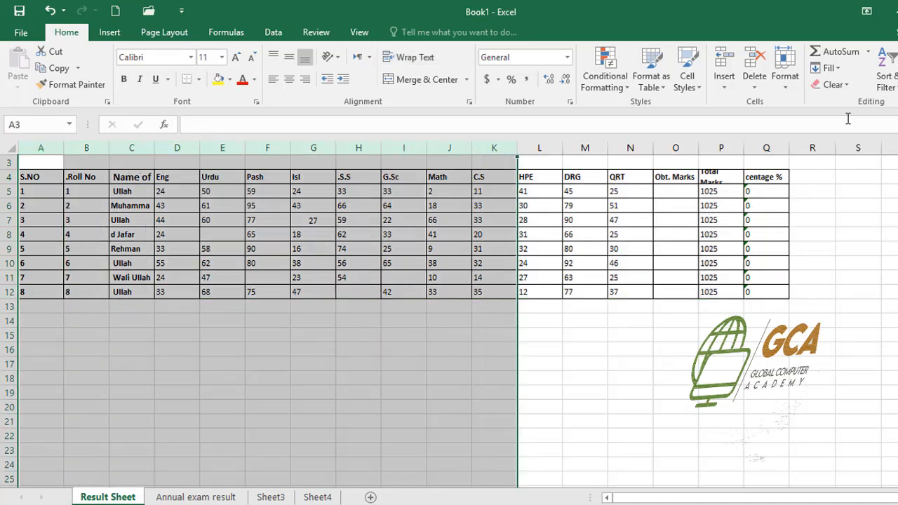
pyautogui.click(787, 83)
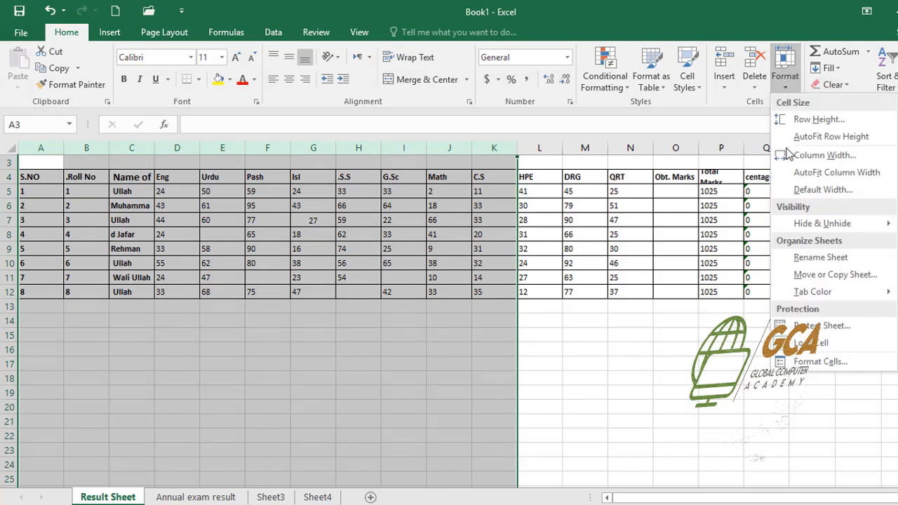
pyautogui.moveTo(797, 230)
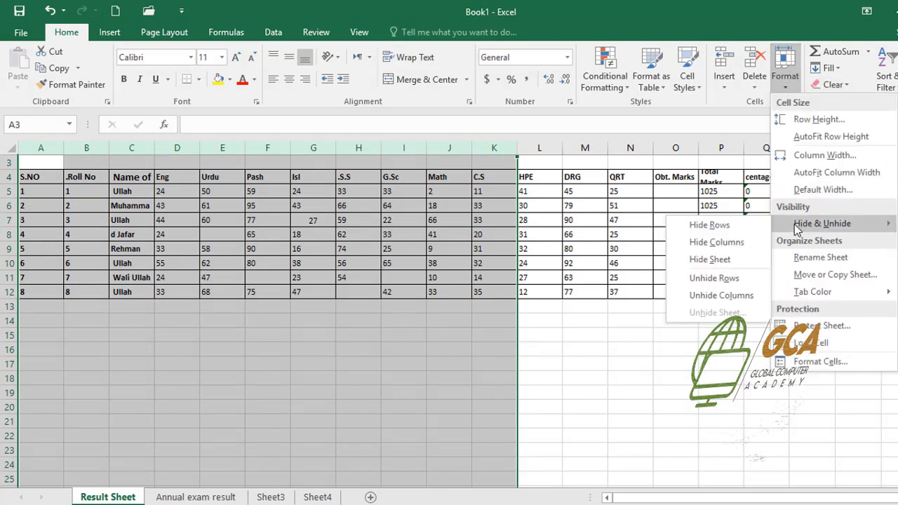
pyautogui.click(718, 242)
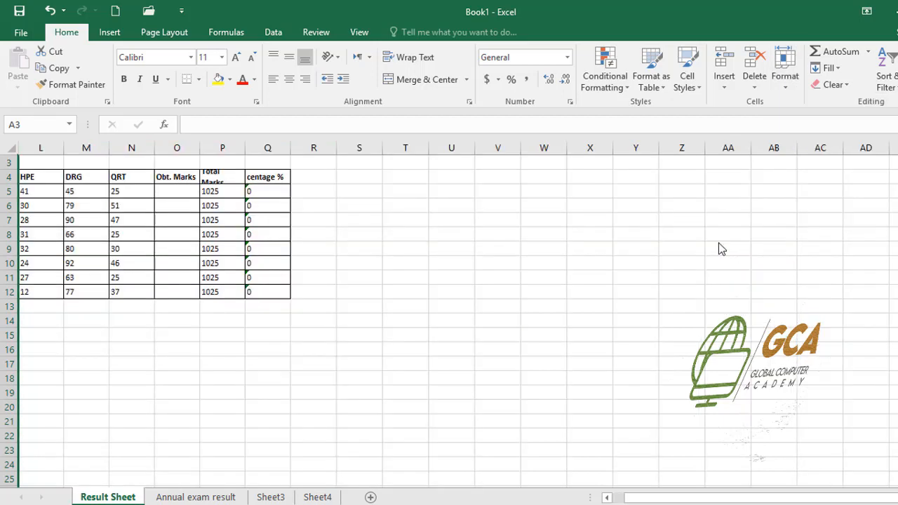
pyautogui.click(785, 84)
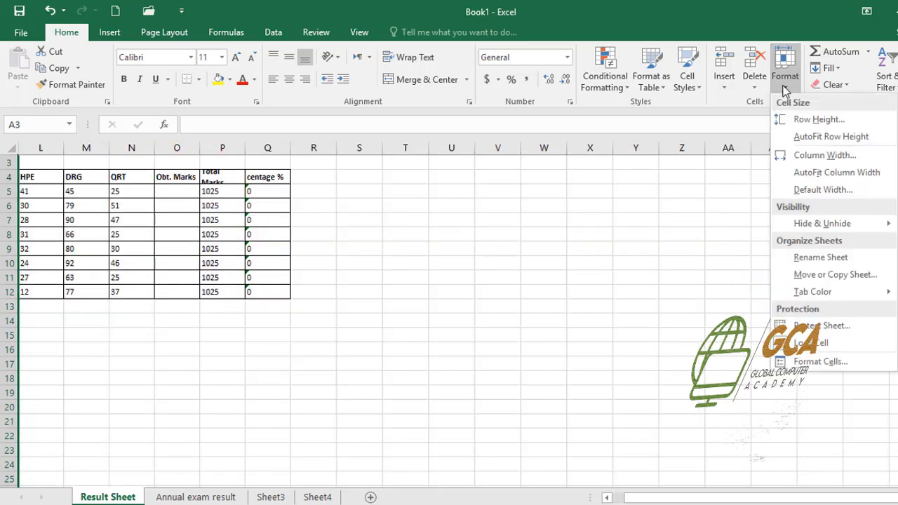
pyautogui.moveTo(808, 224)
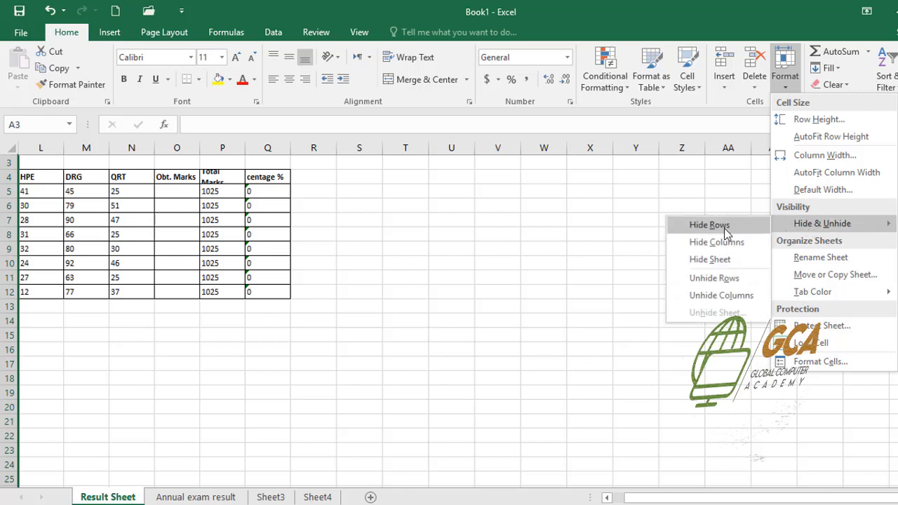
pyautogui.click(719, 295)
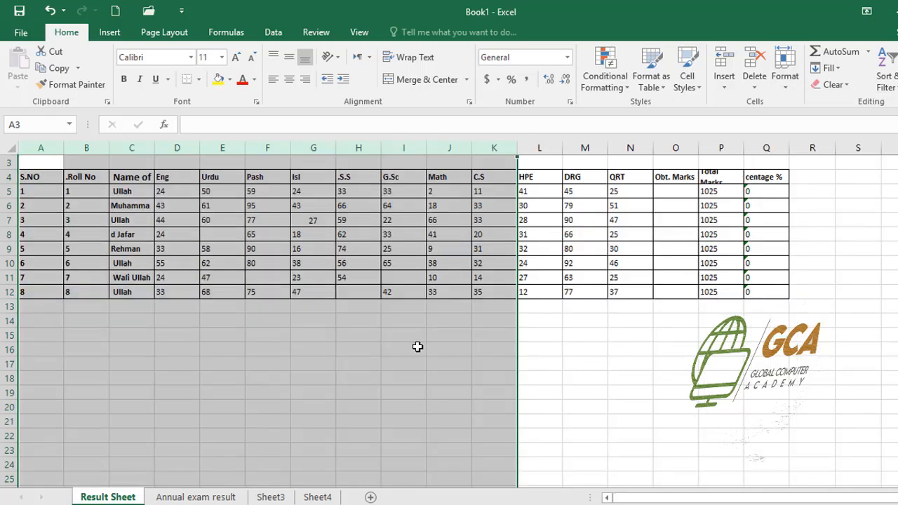
pyautogui.click(610, 338)
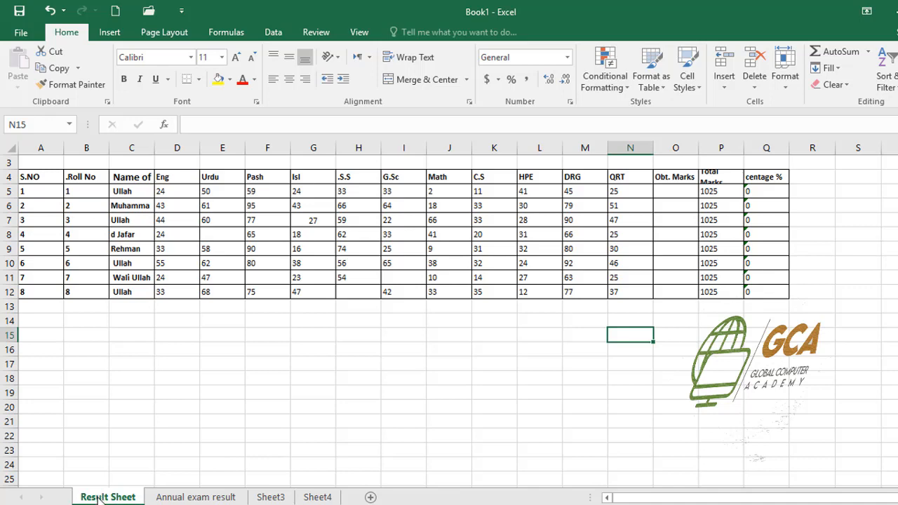
# - Rename the Result Sheet tab to 'Annual result sheet' and check it beside Annual exam result
pyautogui.click(155, 498)
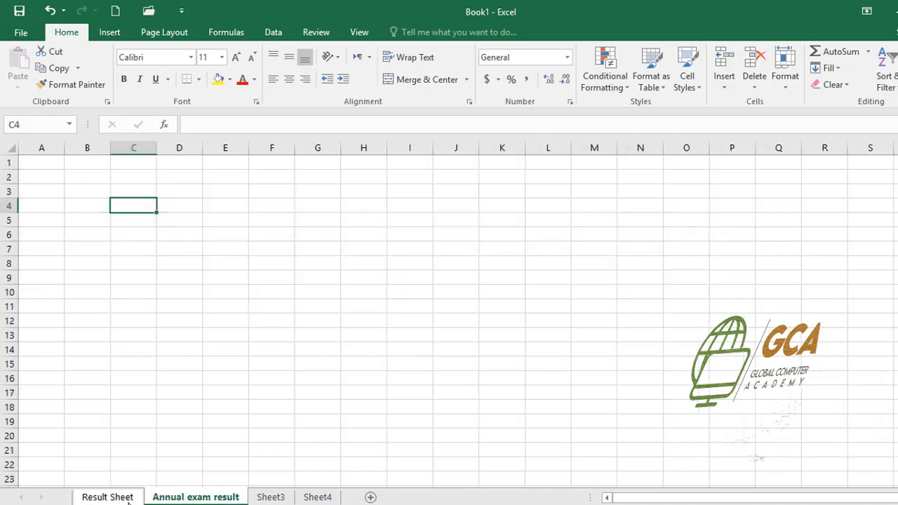
pyautogui.click(102, 498)
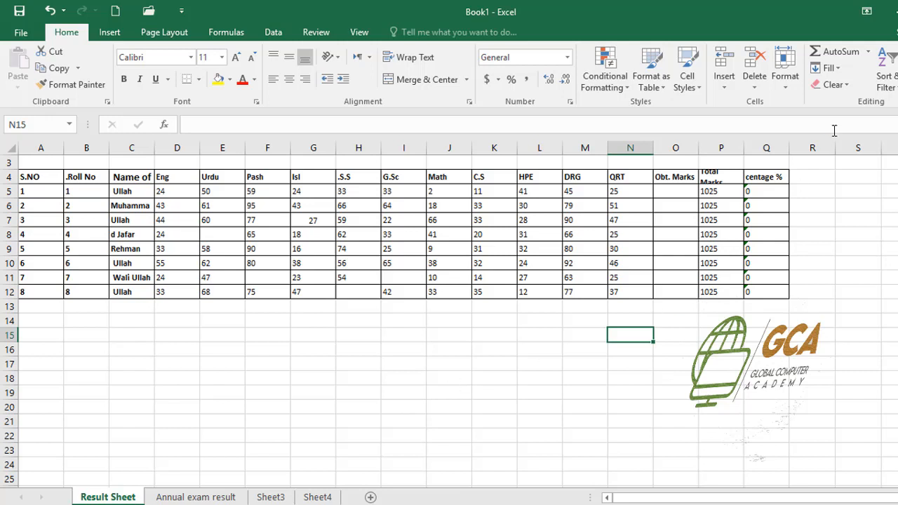
pyautogui.click(784, 90)
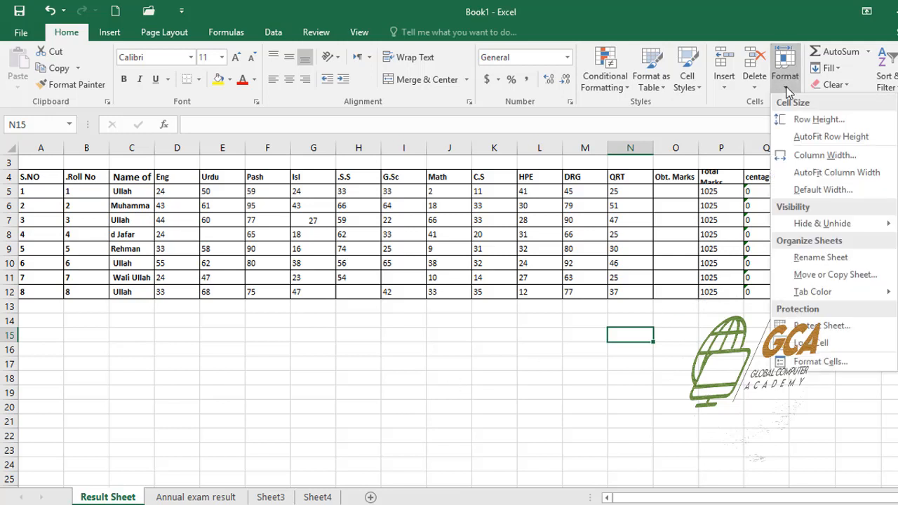
pyautogui.click(820, 258)
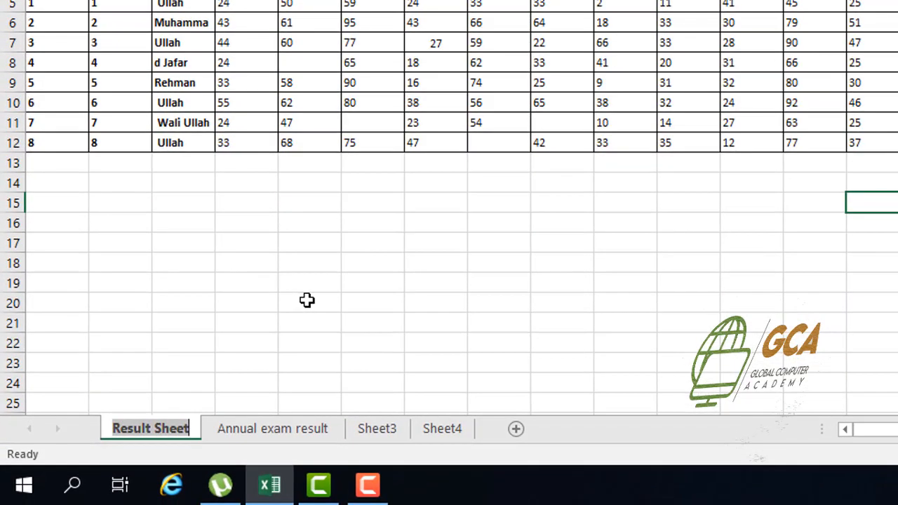
pyautogui.write('Annual')
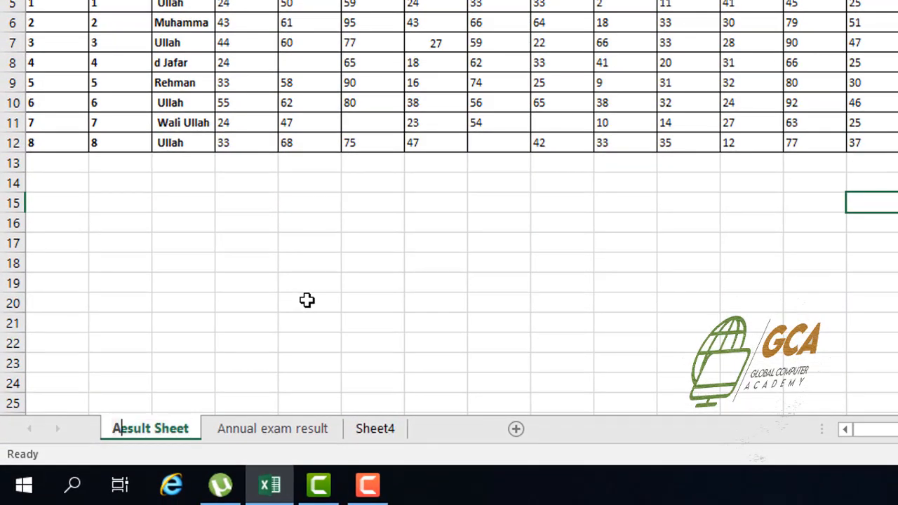
pyautogui.write(' r')
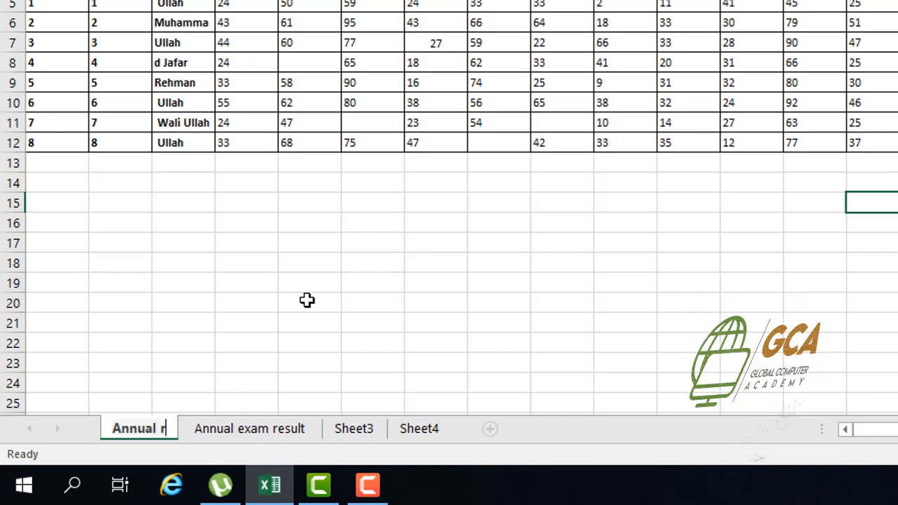
pyautogui.write('esult sheet')
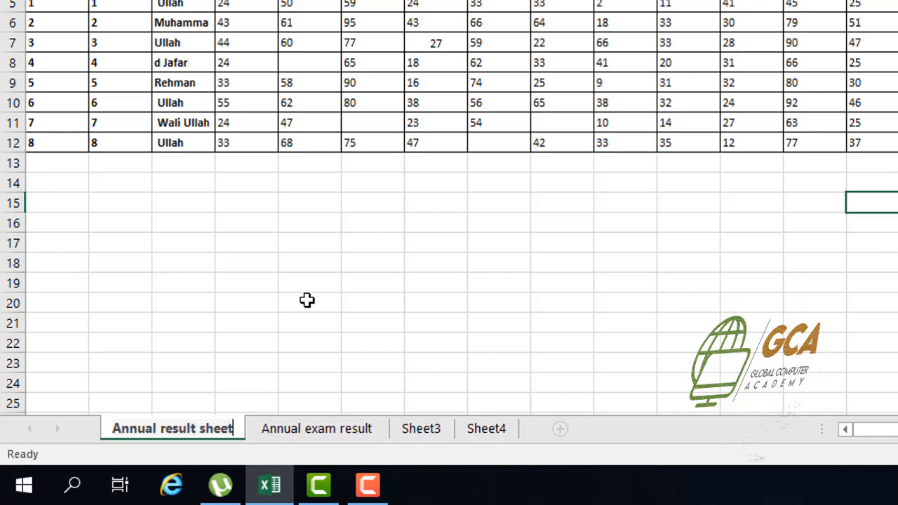
pyautogui.press('Return')
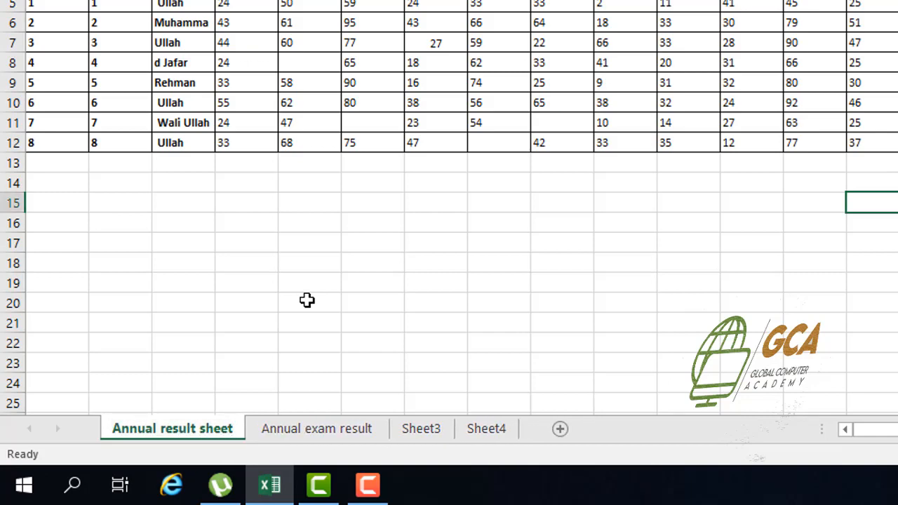
pyautogui.click(292, 429)
pyautogui.click(188, 430)
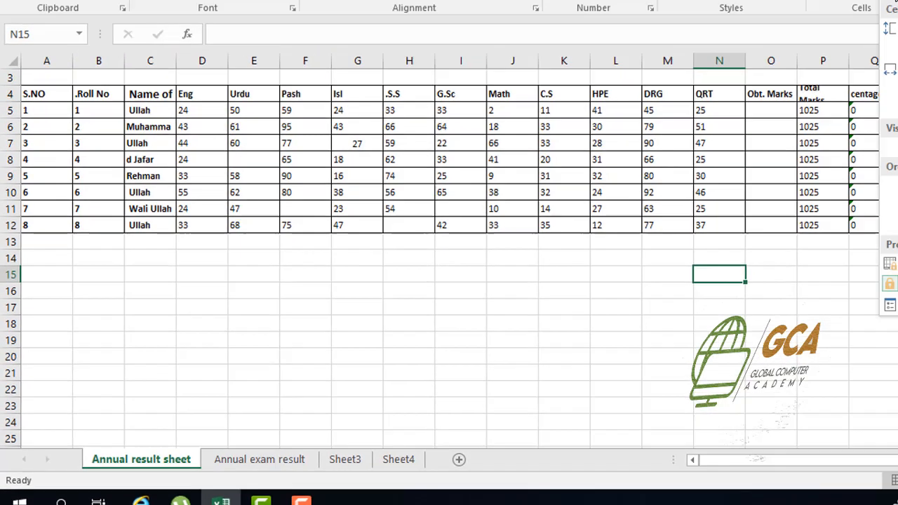
pyautogui.click(777, 63)
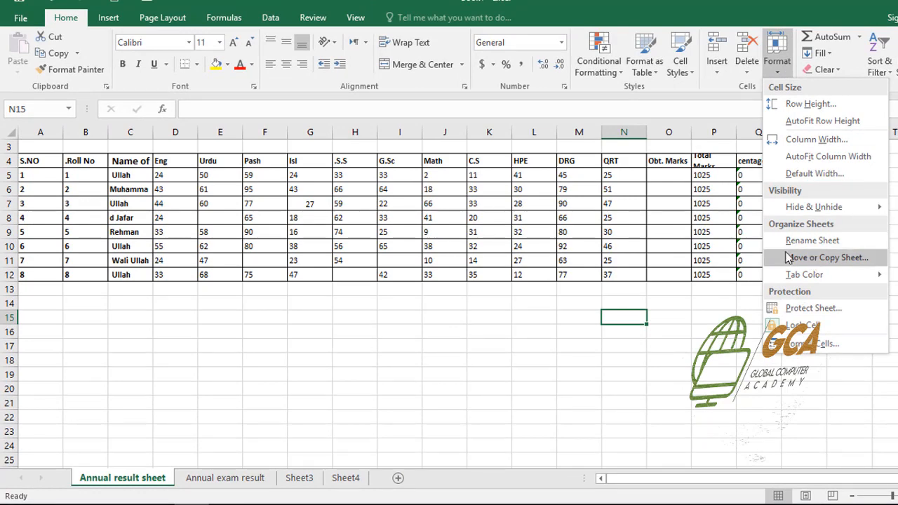
# - Duplicate the Annual result sheet as a copy placed before the original
pyautogui.click(116, 483)
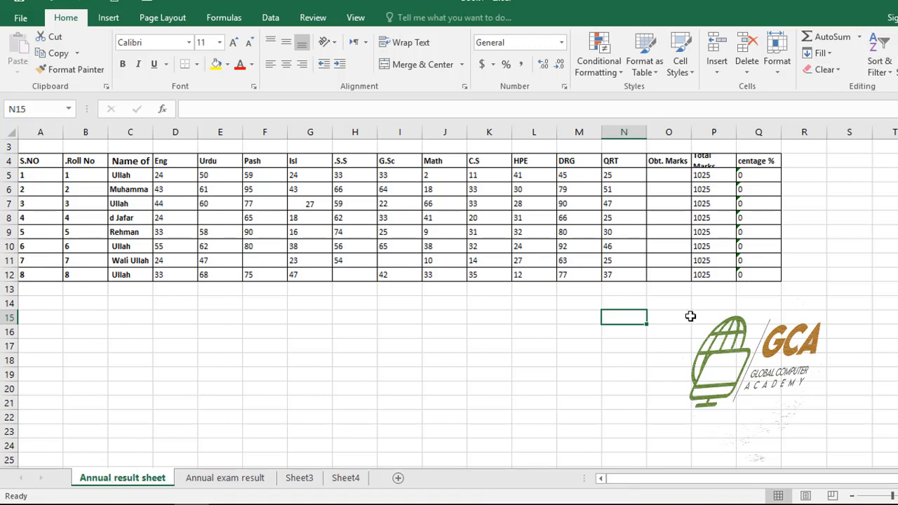
pyautogui.click(775, 66)
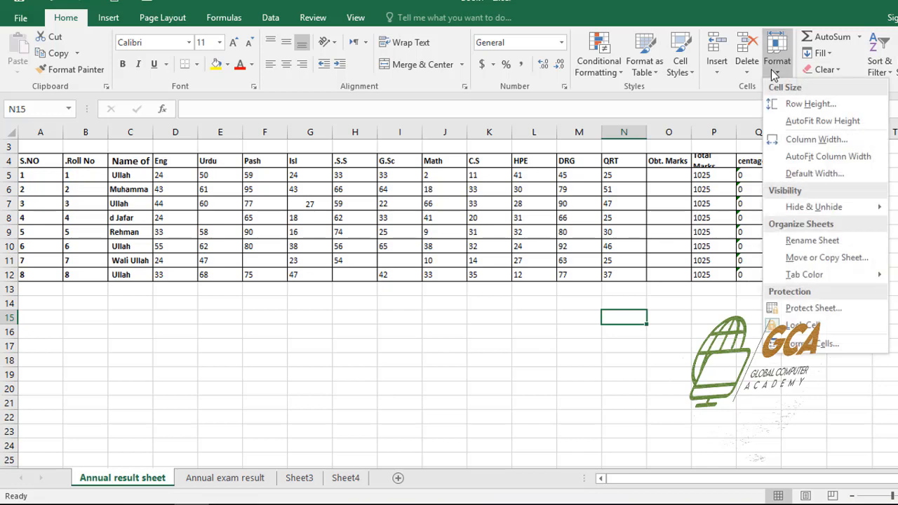
pyautogui.click(810, 258)
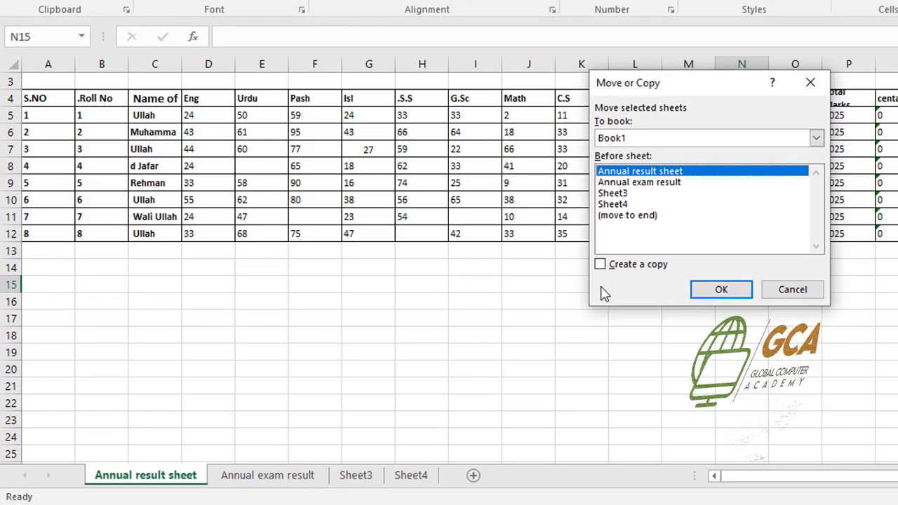
pyautogui.click(601, 267)
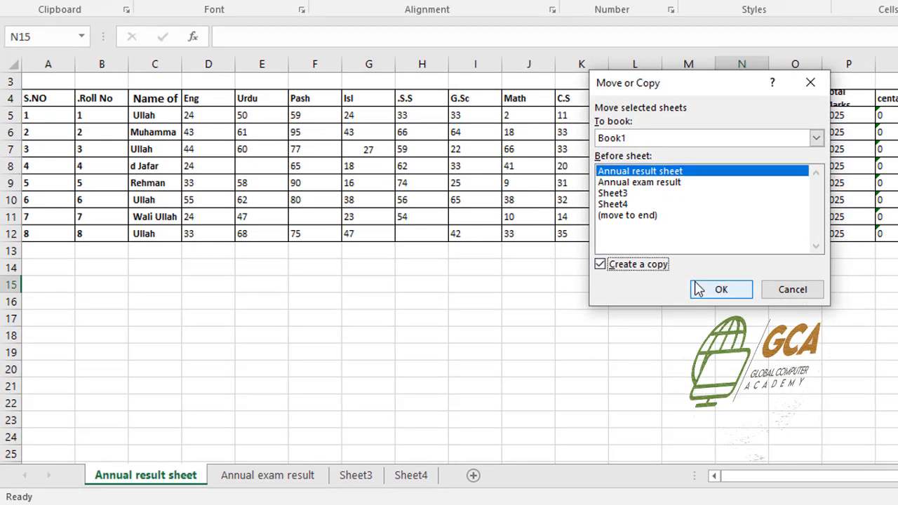
pyautogui.click(722, 291)
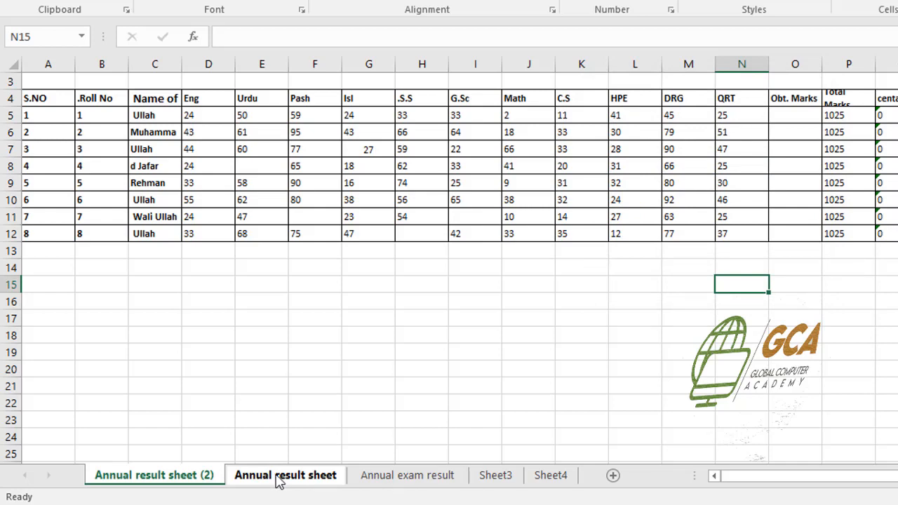
# - Drag the Annual result sheet tab ahead of Annual result sheet (2) and compare both sheets
pyautogui.moveTo(289, 481); pyautogui.dragTo(77, 477)
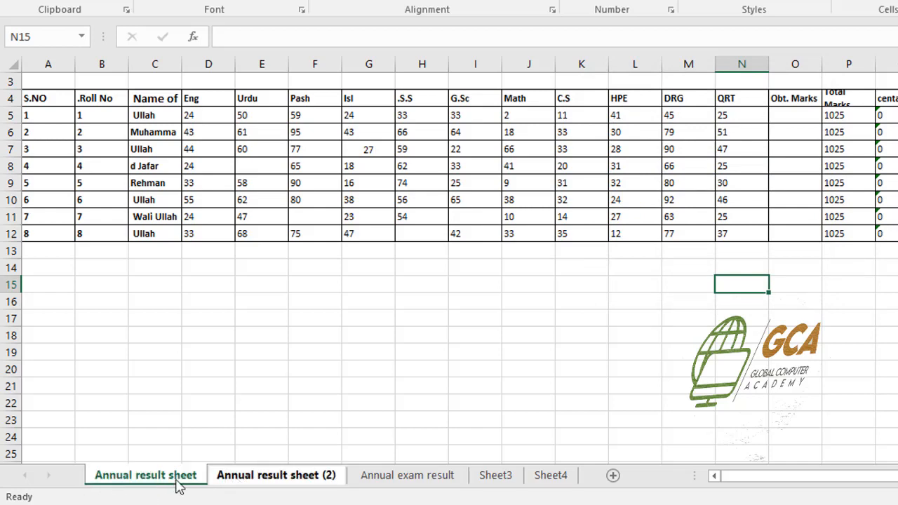
pyautogui.click(266, 477)
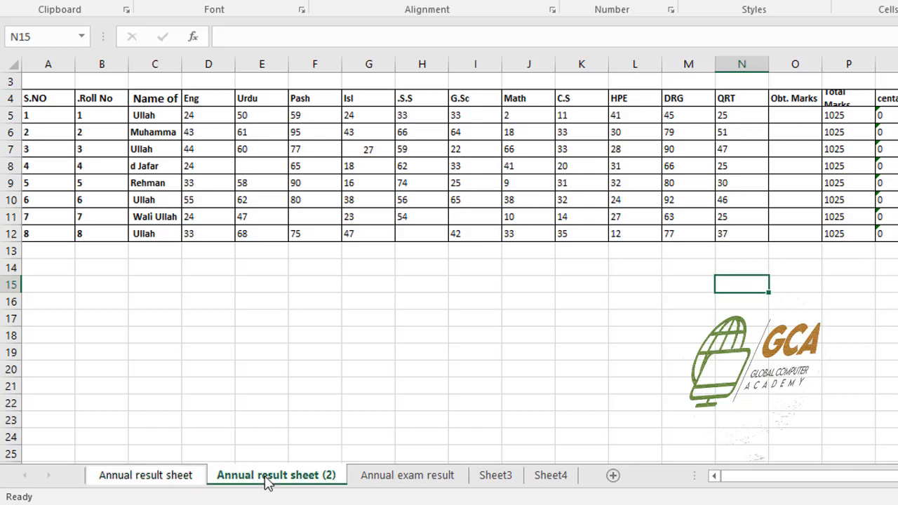
pyautogui.click(176, 482)
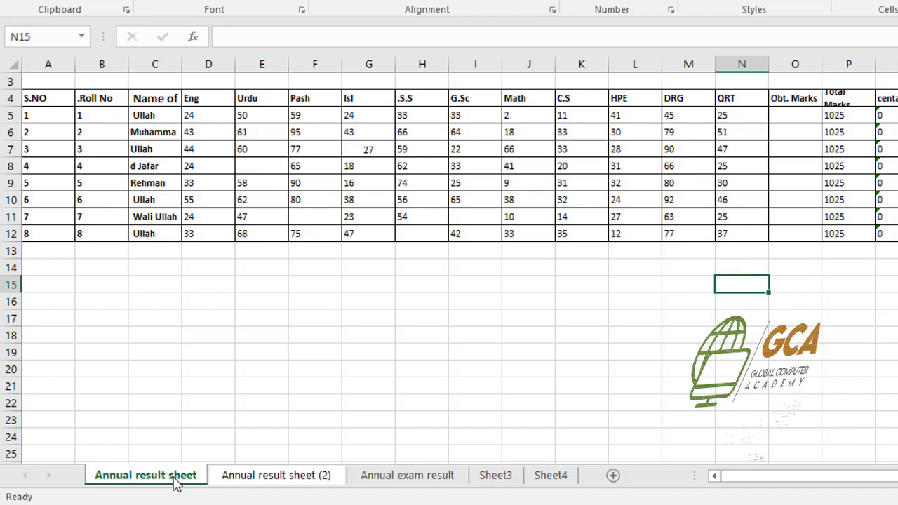
pyautogui.click(252, 480)
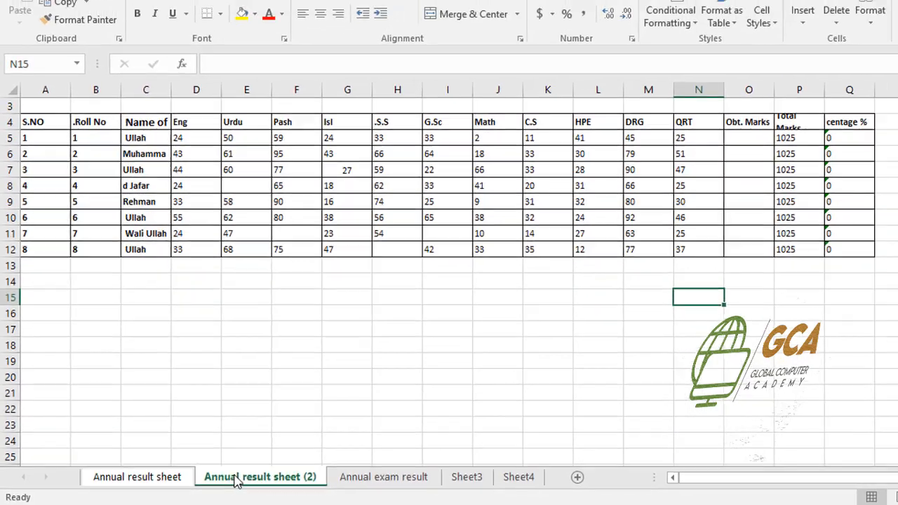
pyautogui.click(133, 477)
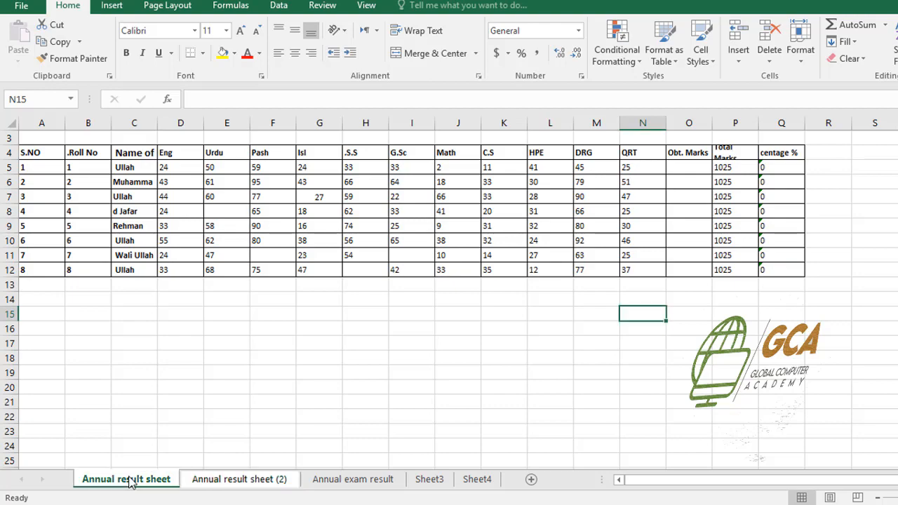
# - Look through the Tab Color choices without applying one
pyautogui.click(797, 59)
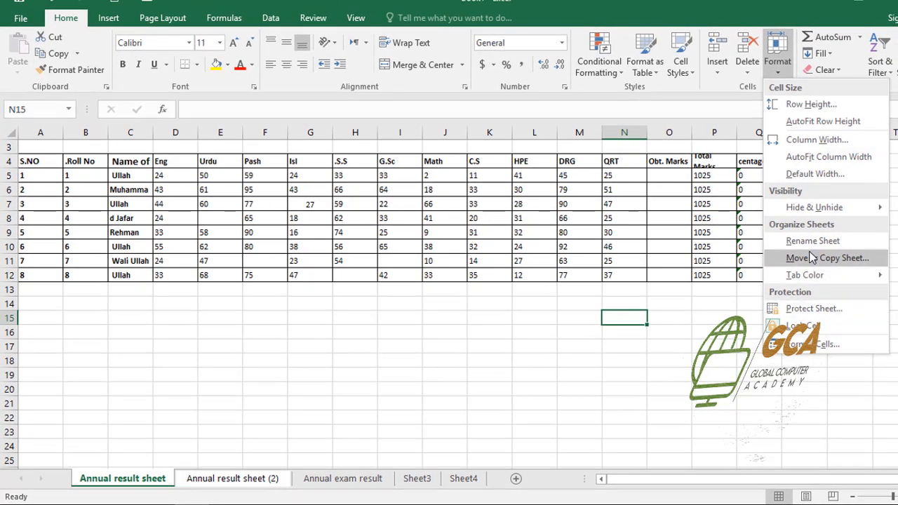
pyautogui.moveTo(825, 276)
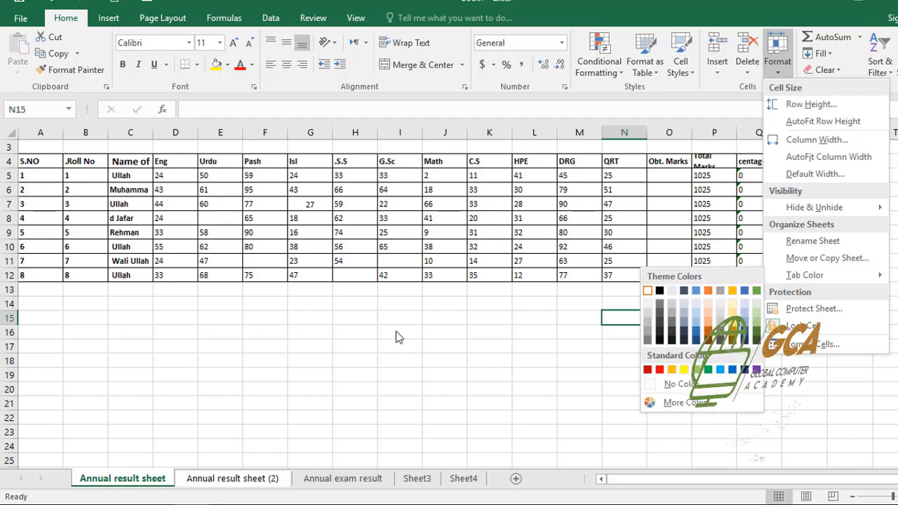
pyautogui.click(220, 477)
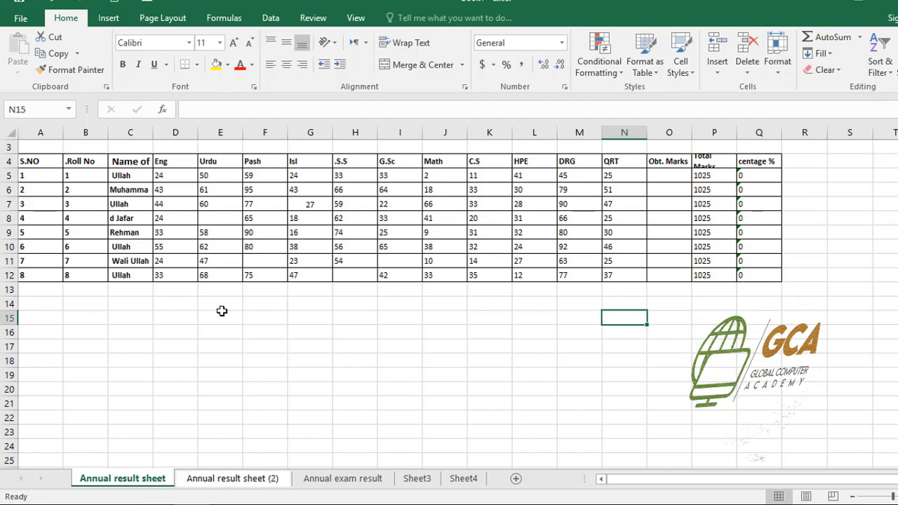
# - Colour the Annual result sheet tab green, then go to Annual result sheet (2)
pyautogui.click(216, 272)
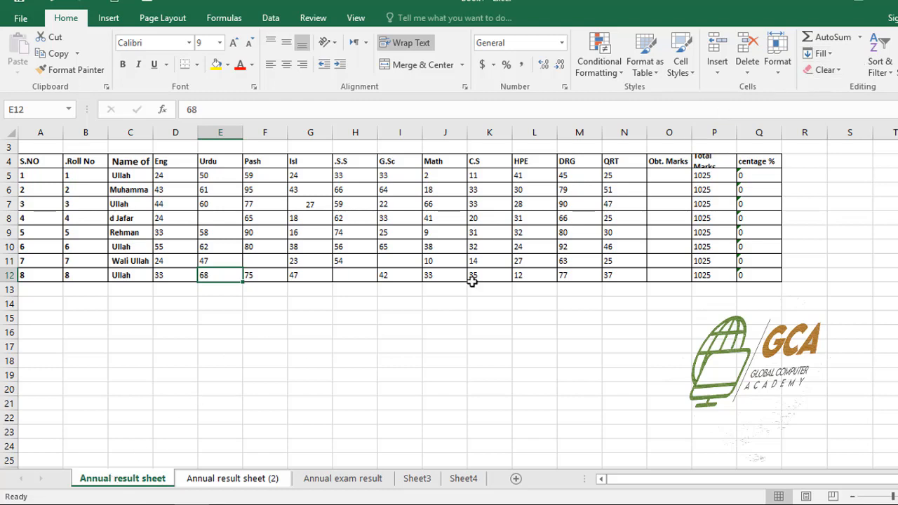
pyautogui.click(776, 62)
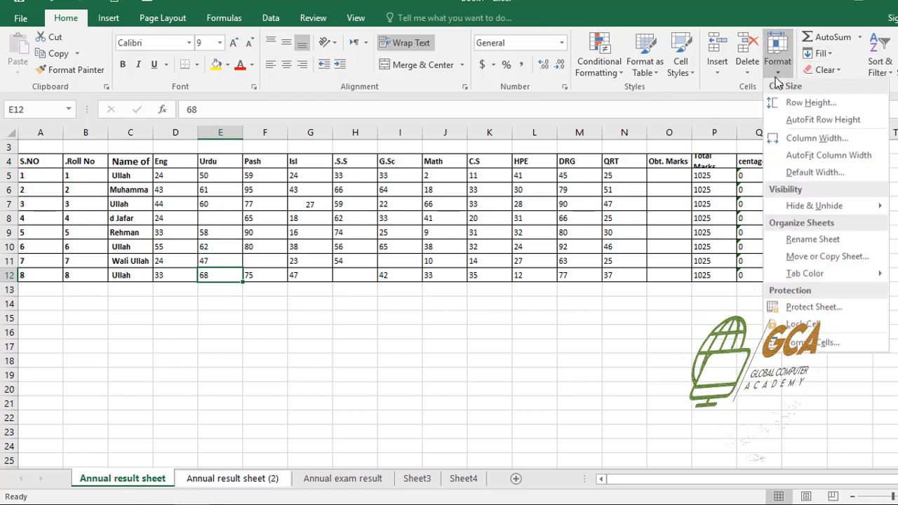
pyautogui.moveTo(827, 275)
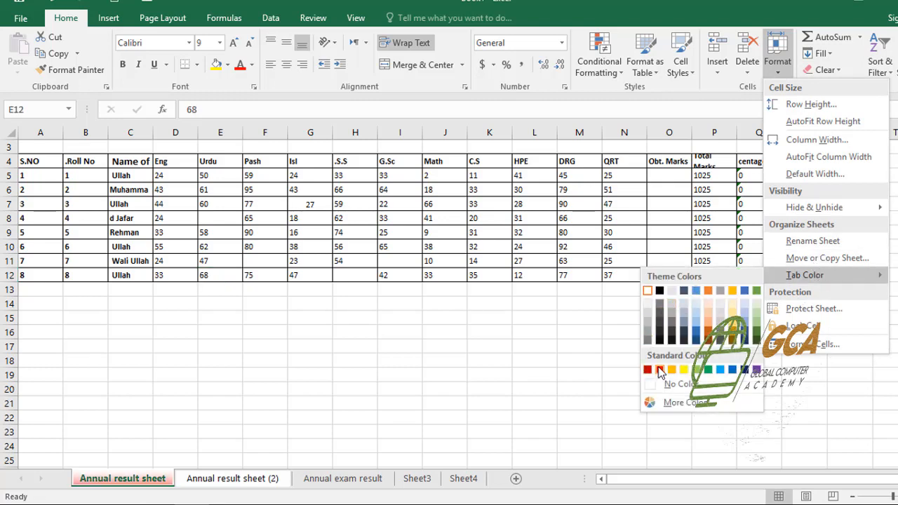
pyautogui.click(708, 372)
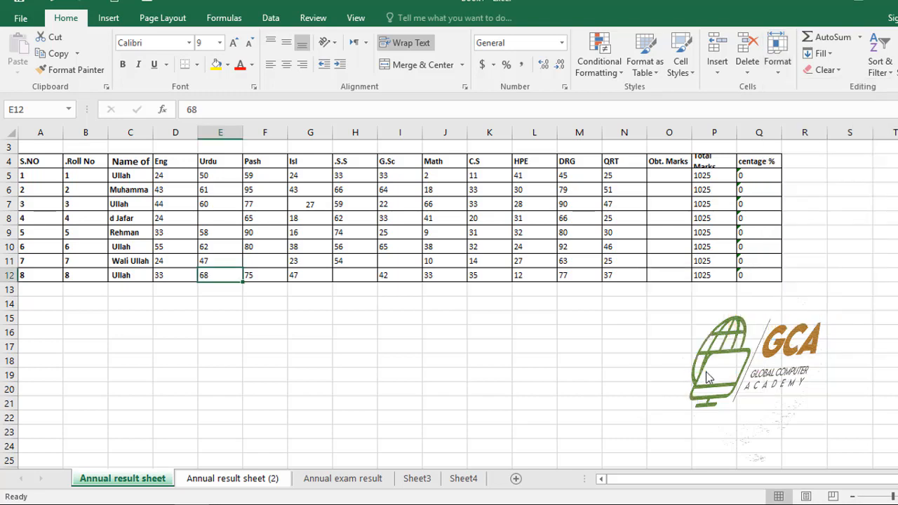
pyautogui.click(246, 478)
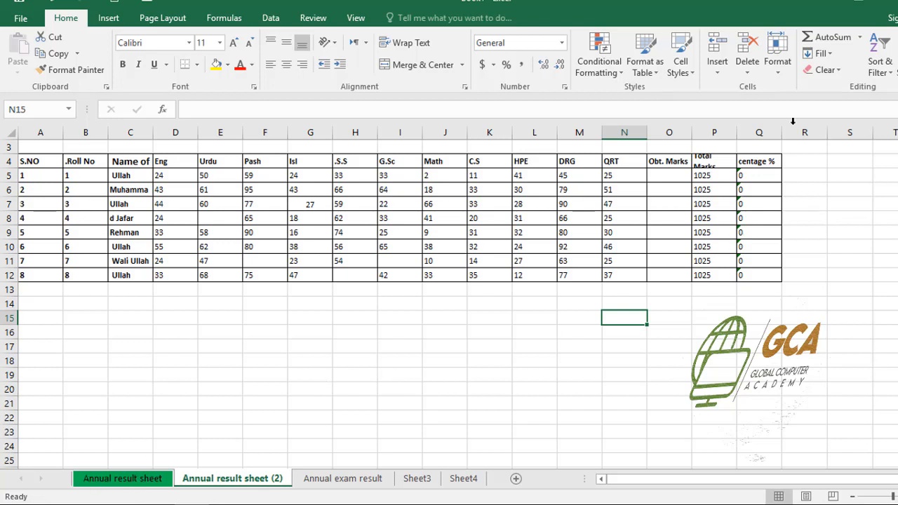
# - Protect Annual result sheet (2) with a password, entering it twice to confirm
pyautogui.click(773, 67)
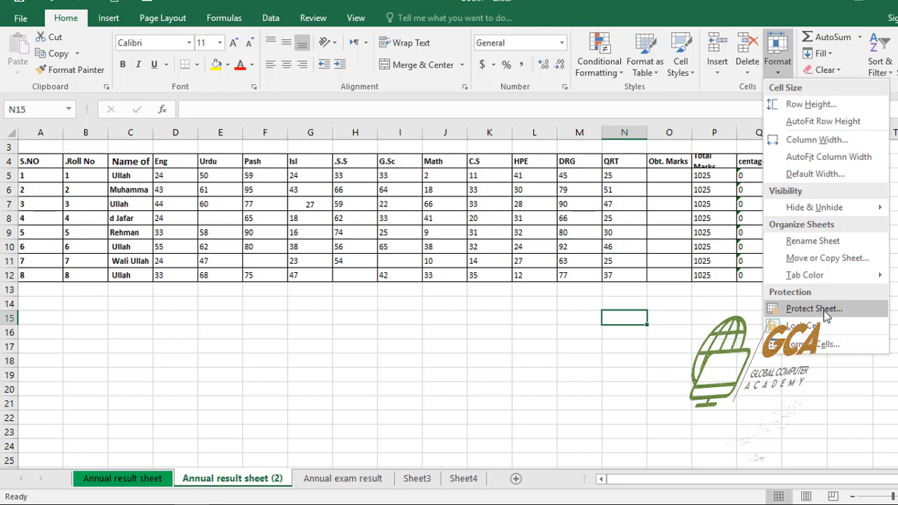
pyautogui.click(814, 309)
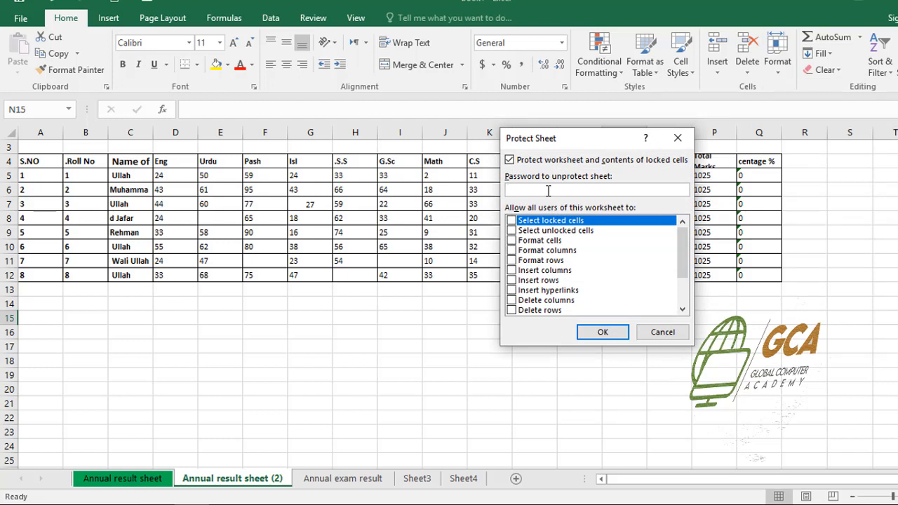
pyautogui.write('123456')
pyautogui.click(601, 335)
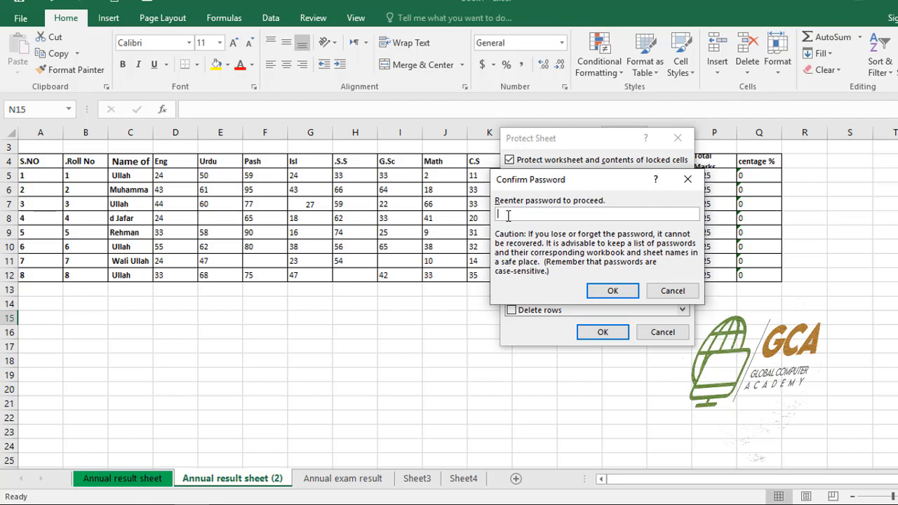
pyautogui.write('123456')
pyautogui.click(617, 292)
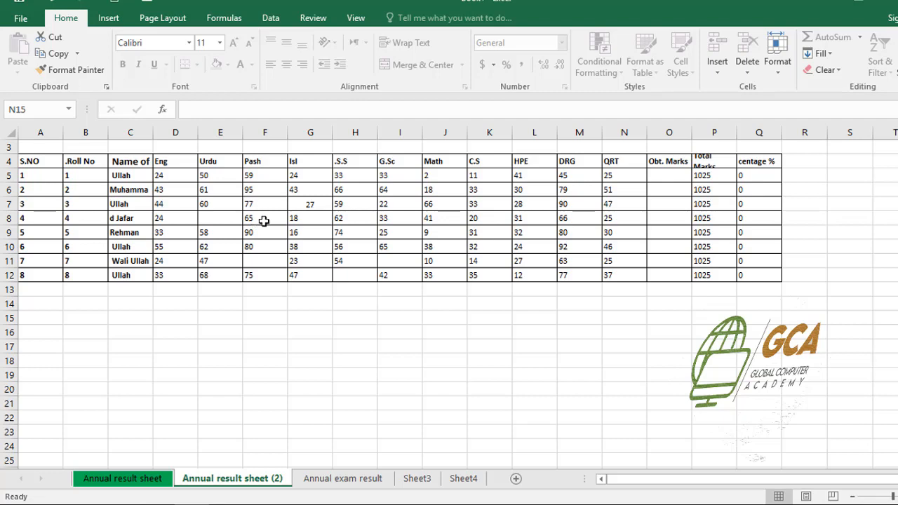
# - Try editing a cell on the protected copy, dismiss the warning, and return to Annual result sheet
pyautogui.doubleClick(209, 175)
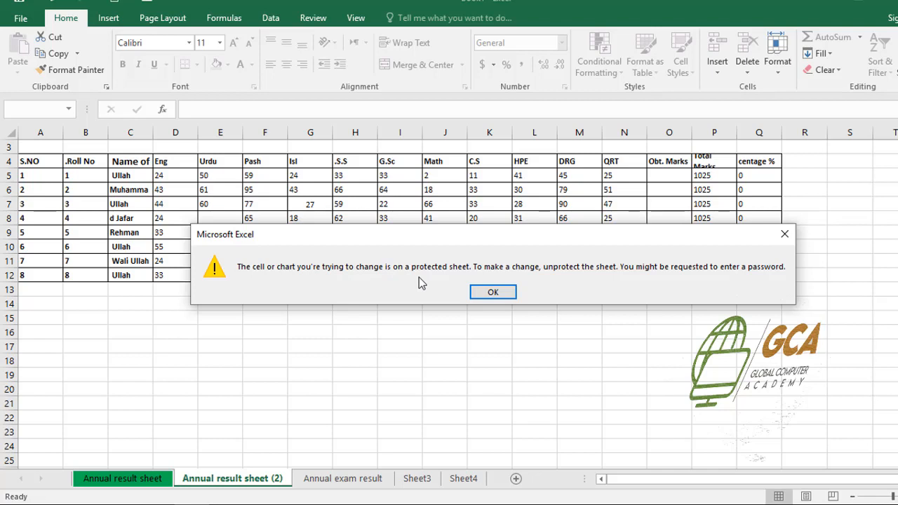
pyautogui.click(489, 294)
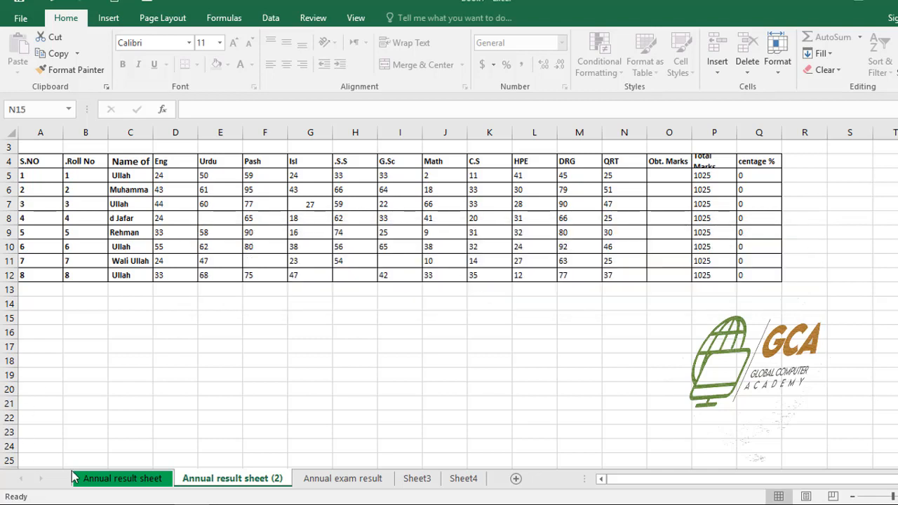
pyautogui.click(108, 482)
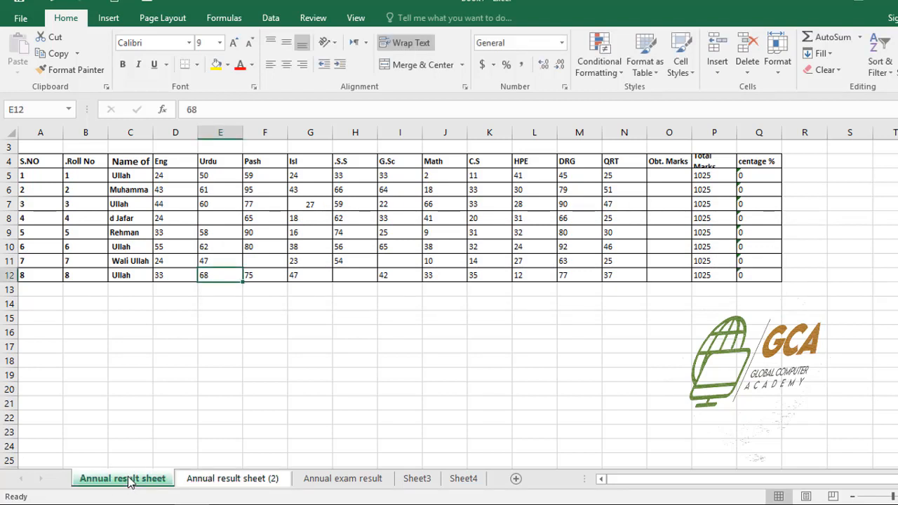
# - Open Protect Sheet on the original Annual result sheet and cancel without protecting it
pyautogui.click(777, 75)
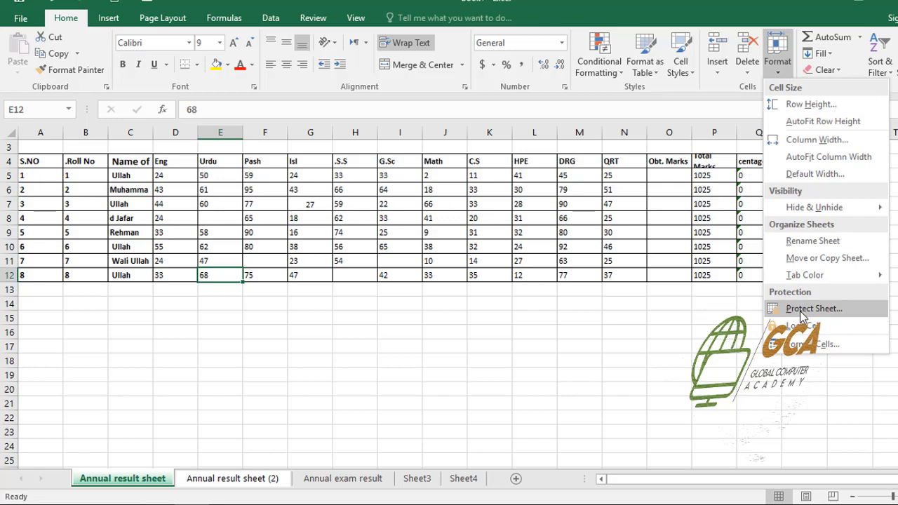
pyautogui.click(213, 480)
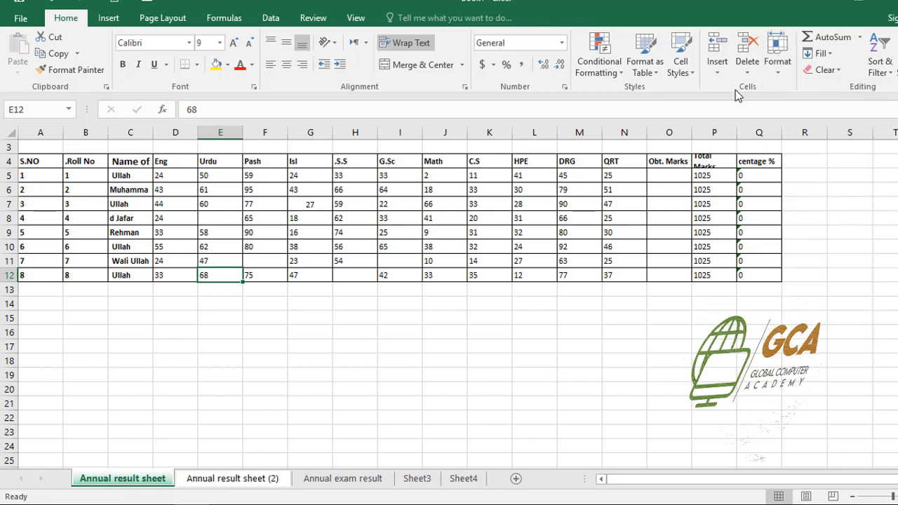
pyautogui.click(779, 72)
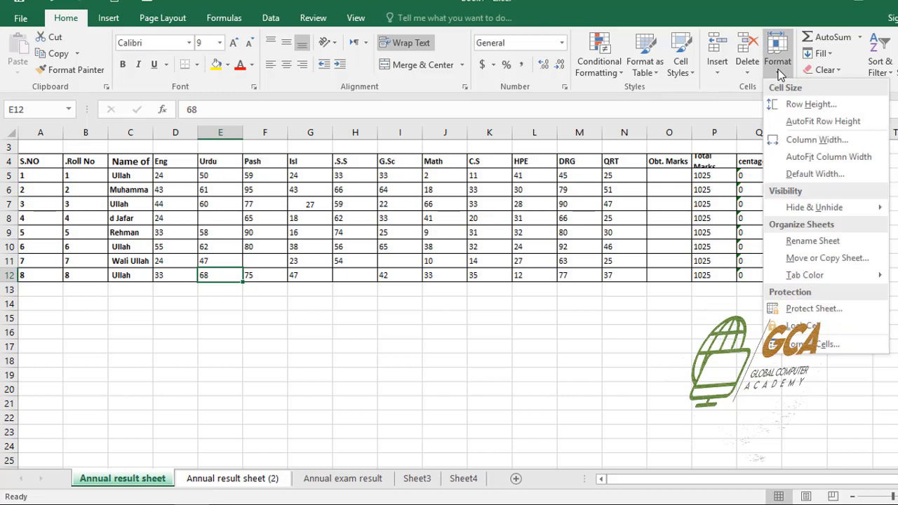
pyautogui.click(808, 313)
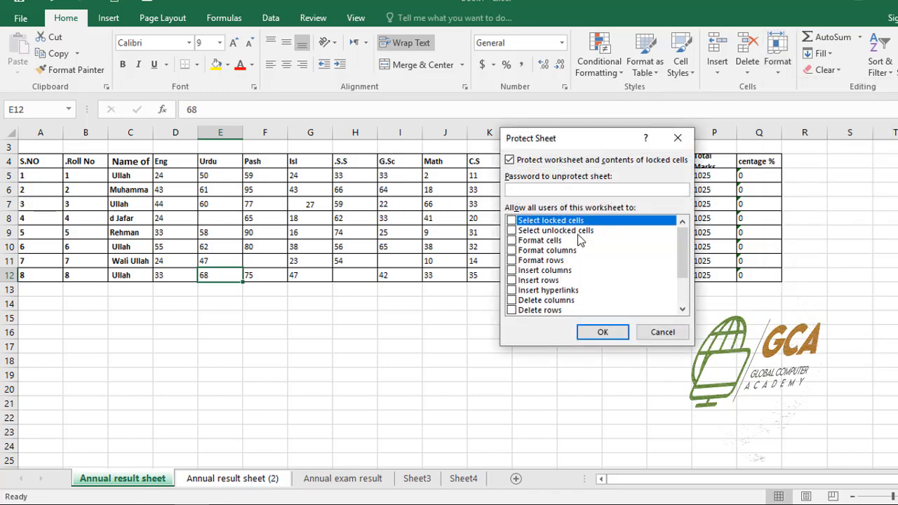
pyautogui.click(662, 334)
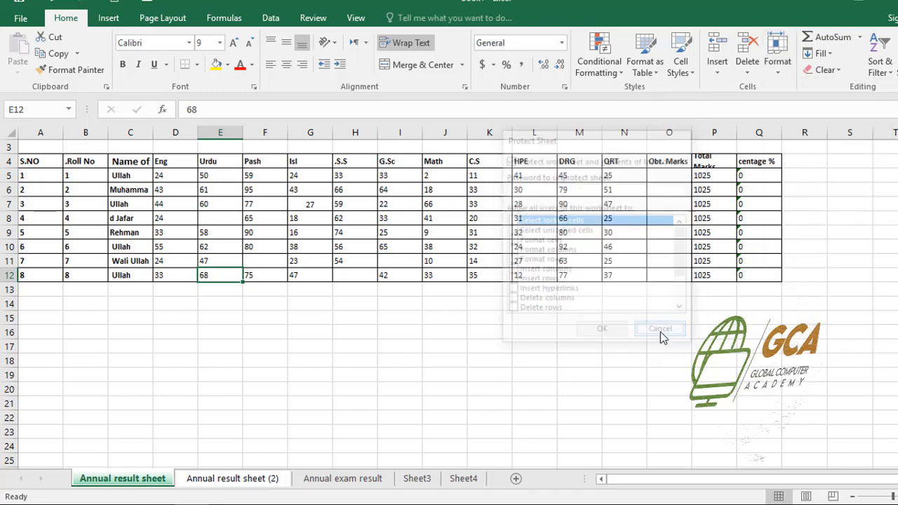
# - Confirm Annual result sheet (2) still rejects a cell edit
pyautogui.click(231, 480)
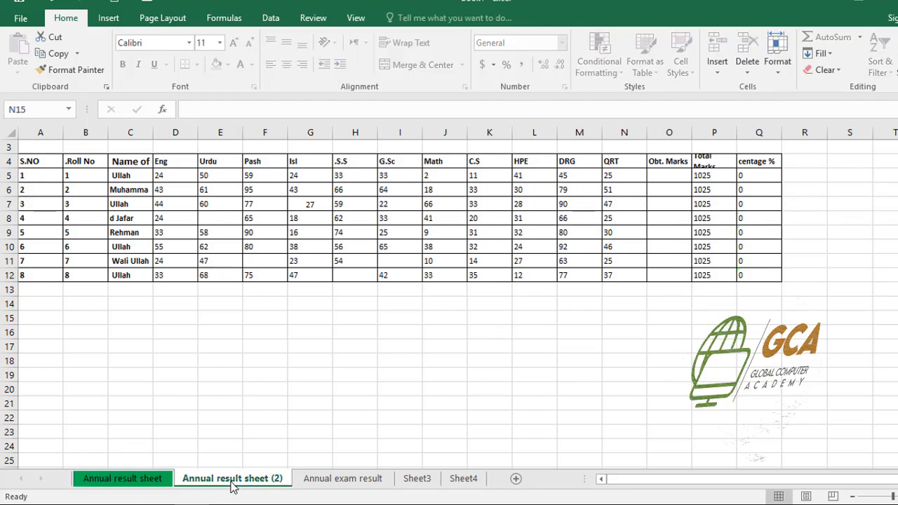
pyautogui.doubleClick(256, 215)
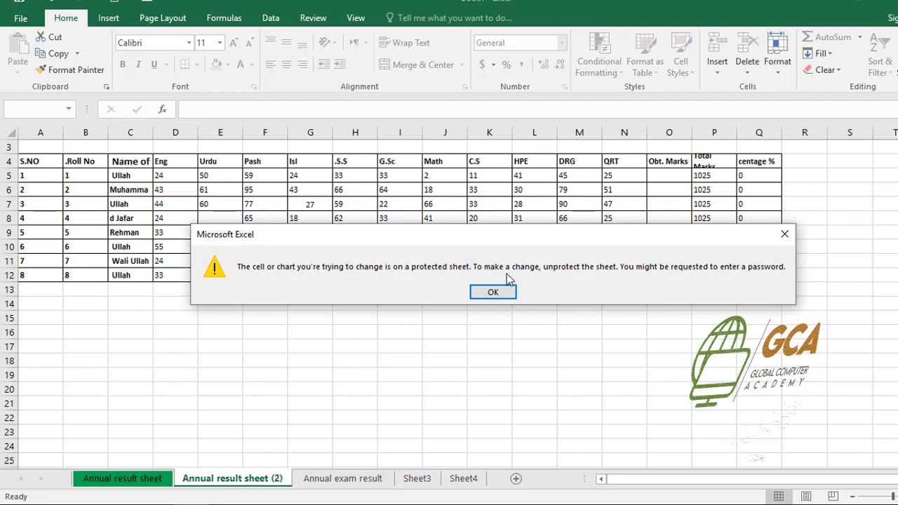
pyautogui.click(493, 292)
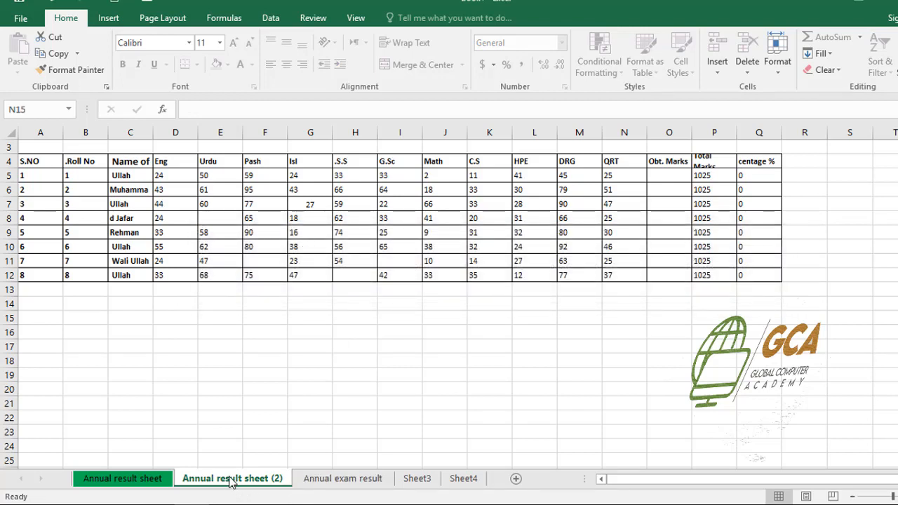
# - Unprotect Annual result sheet (2) using its password
pyautogui.click(780, 69)
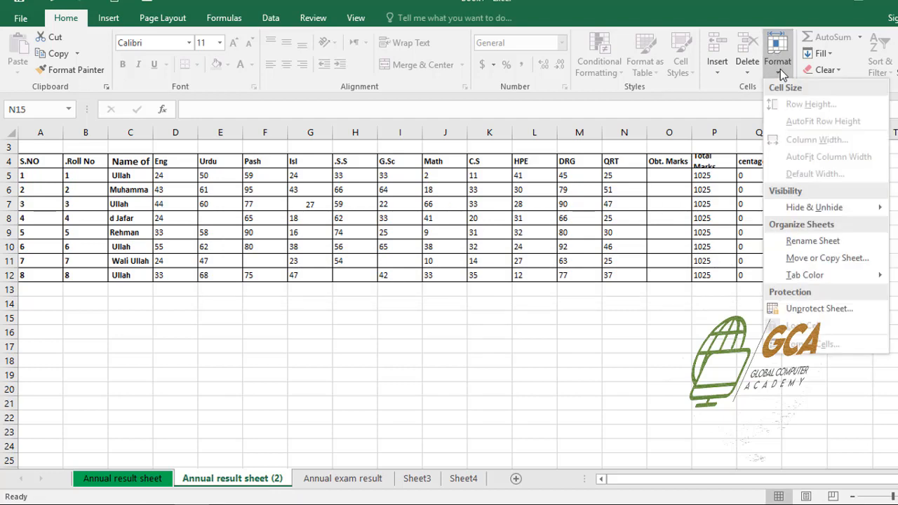
pyautogui.click(821, 309)
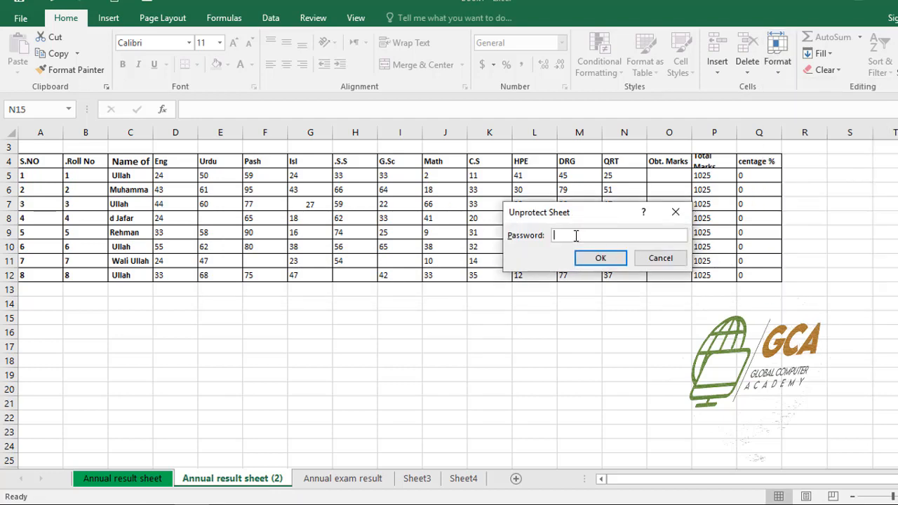
pyautogui.write('123456')
pyautogui.press('Return')
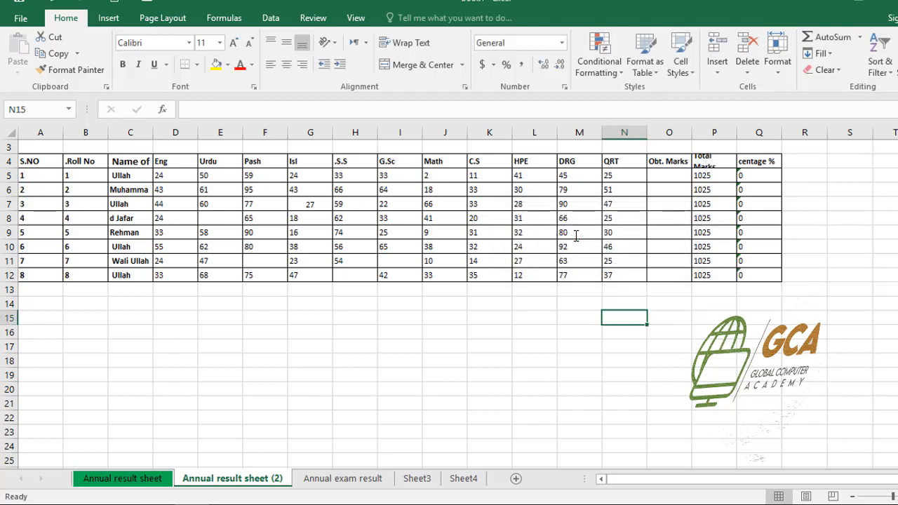
# - Delete the marks 54 in H11 and 23 in G11
pyautogui.doubleClick(350, 260)
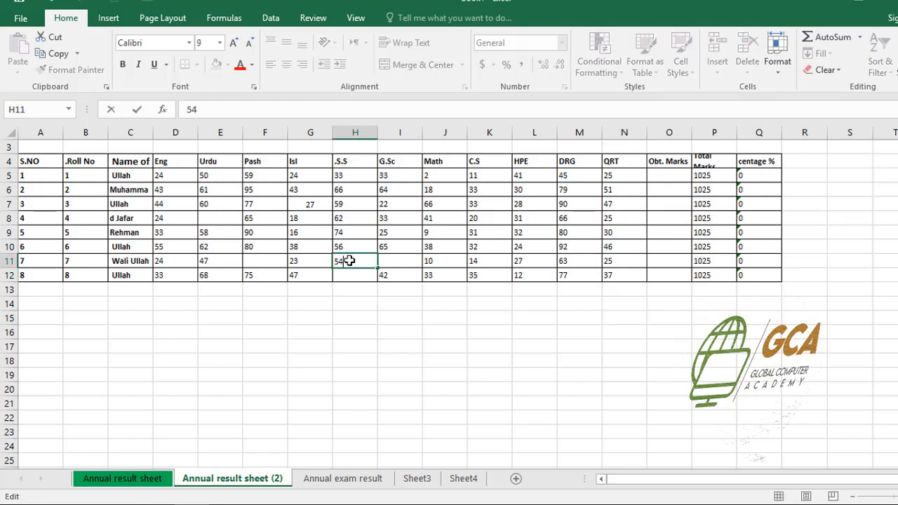
pyautogui.press('BackSpace')
pyautogui.press('BackSpace')
pyautogui.click(360, 307)
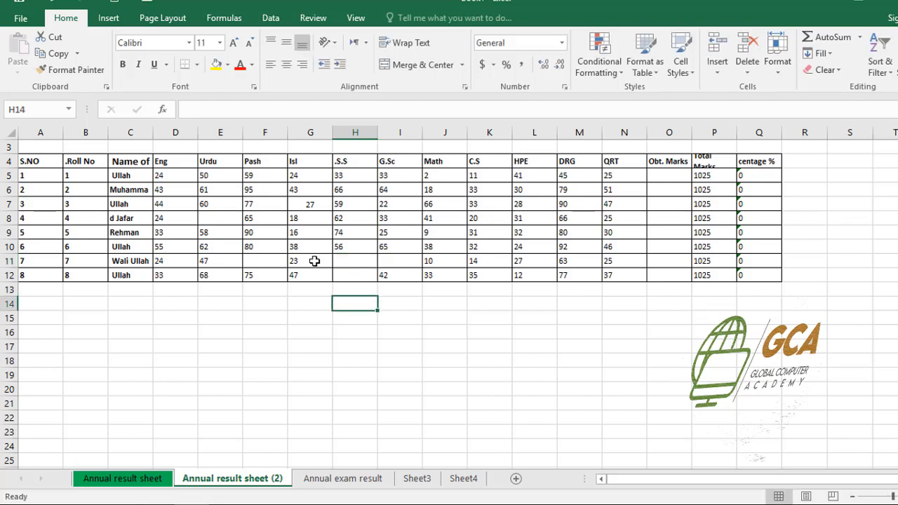
pyautogui.doubleClick(315, 261)
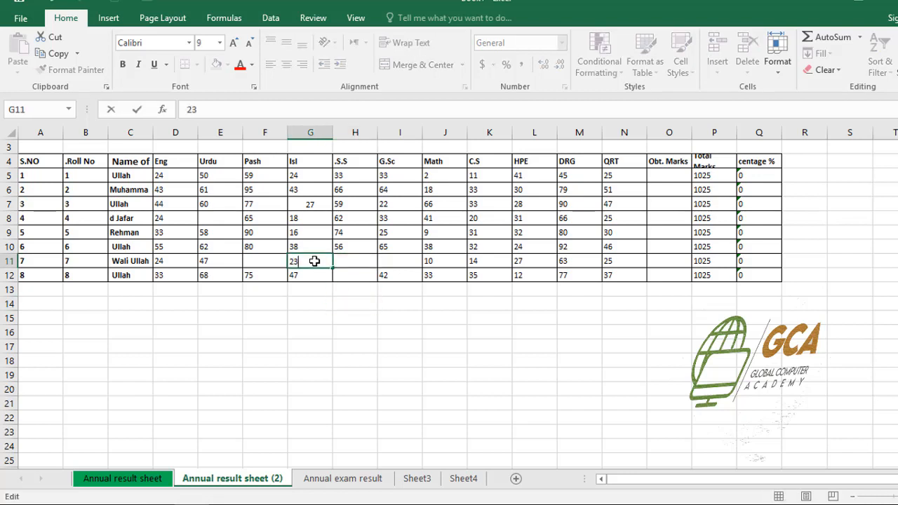
pyautogui.press('BackSpace')
pyautogui.press('BackSpace')
pyautogui.click(445, 261)
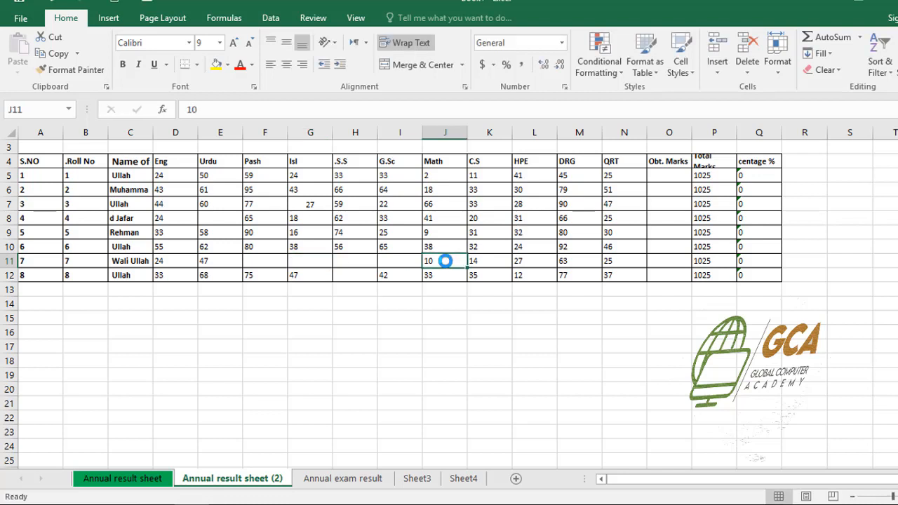